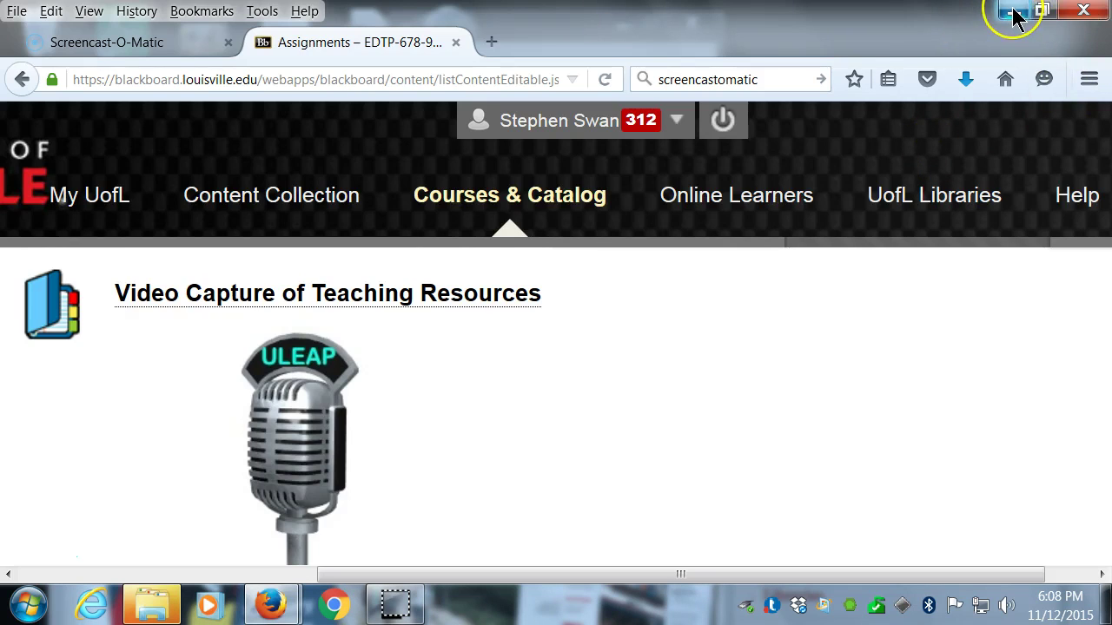
Minimize the Firefox window showing the Blackboard course page
{"action": "left_click", "coordinate": [1015, 16]}
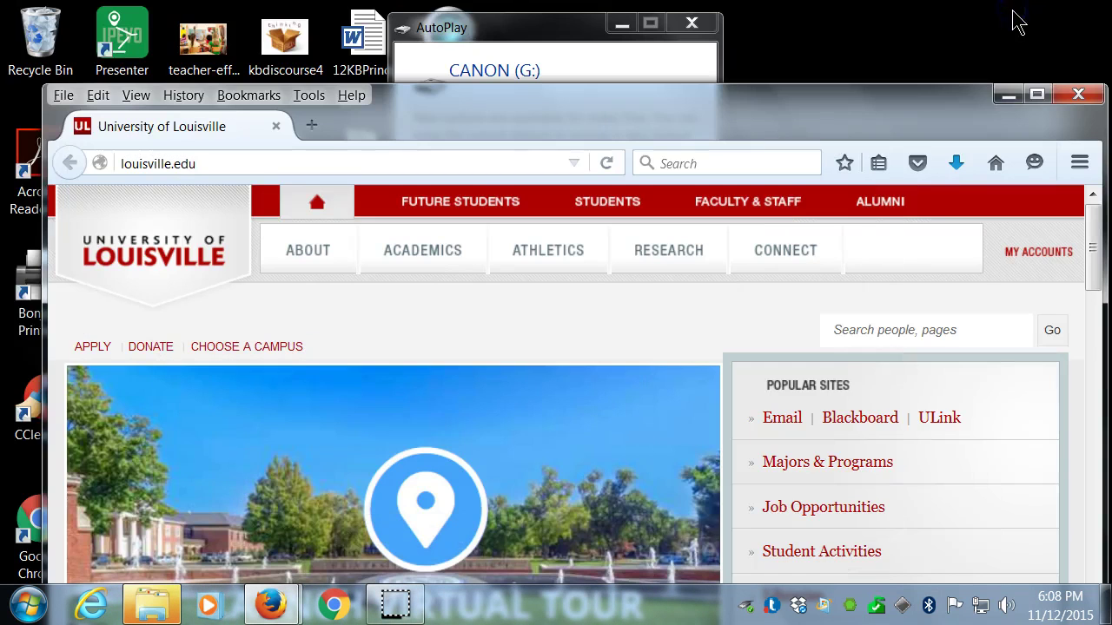
Minimize the University of Louisville browser window and close the CANON (G:) AutoPlay prompt
{"action": "left_click", "coordinate": [1008, 95]}
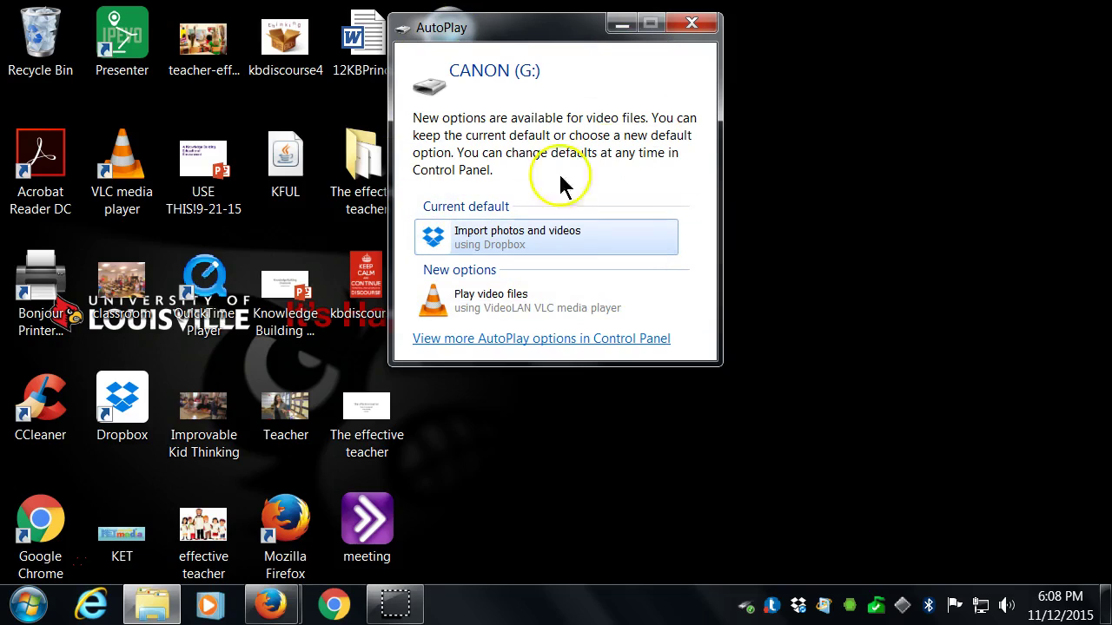
{"action": "left_click", "coordinate": [691, 21]}
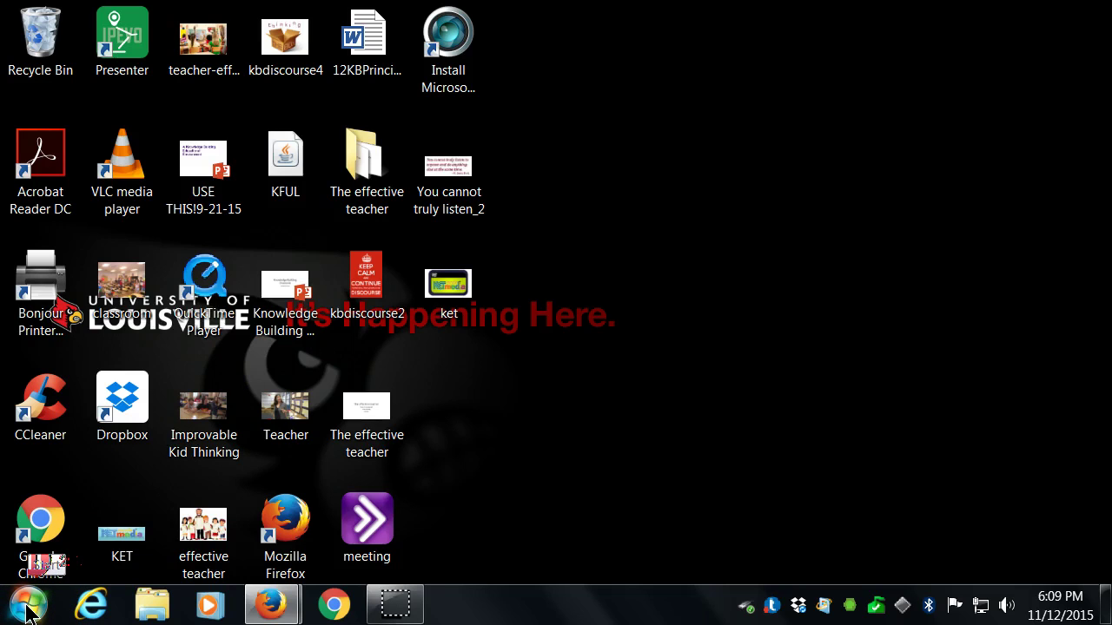
Open Computer from the Start menu and select the CANON (G:) card drive
{"action": "left_click", "coordinate": [26, 610]}
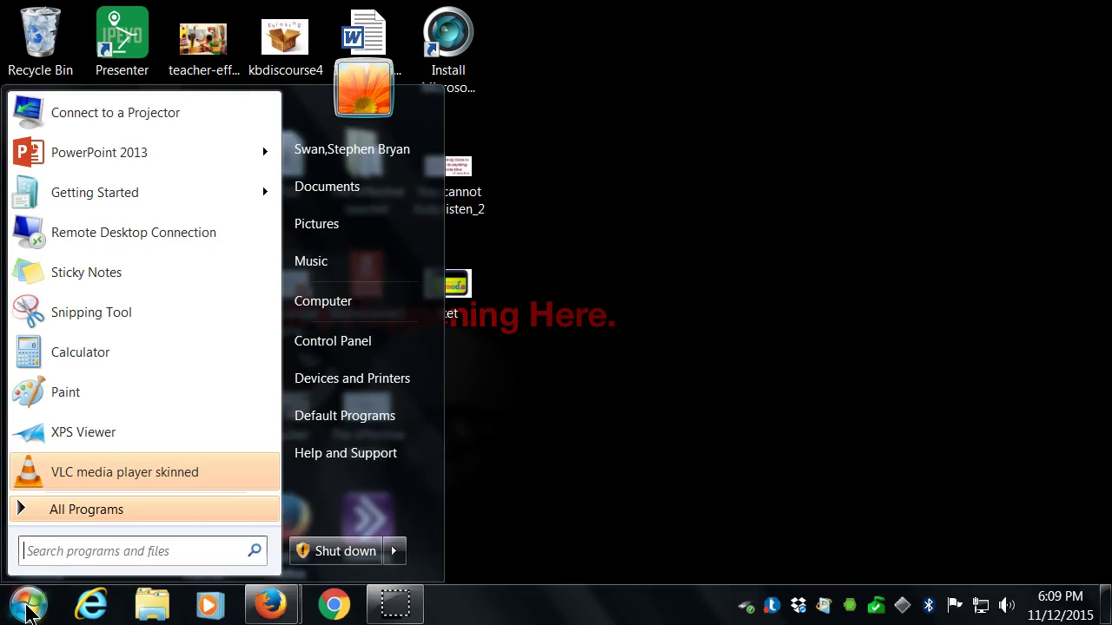
{"action": "left_click", "coordinate": [335, 301]}
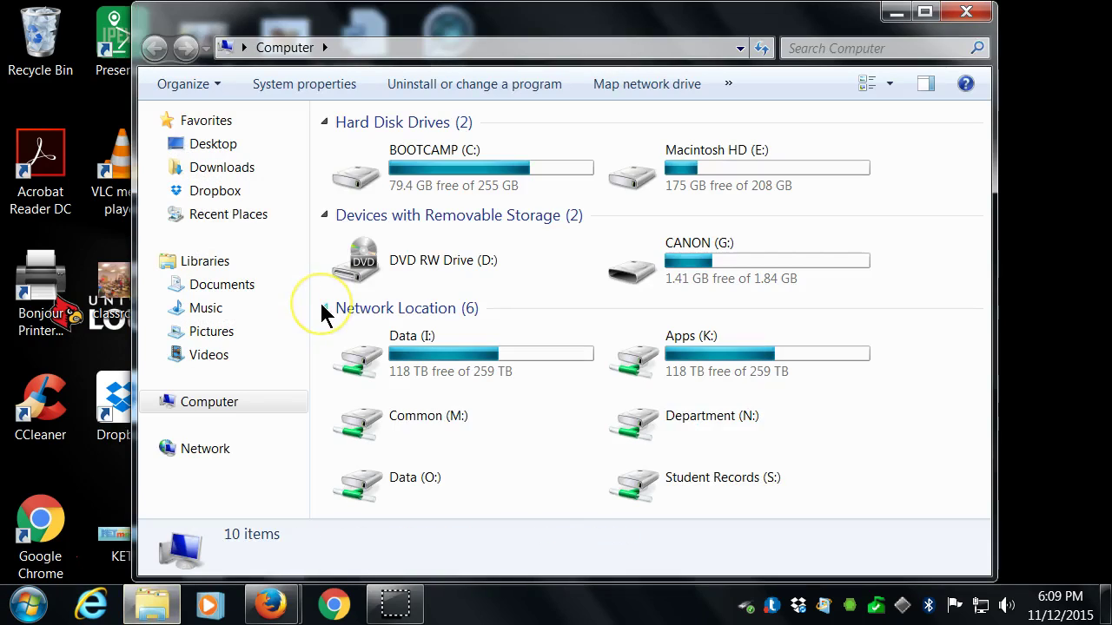
{"action": "left_click", "coordinate": [687, 253]}
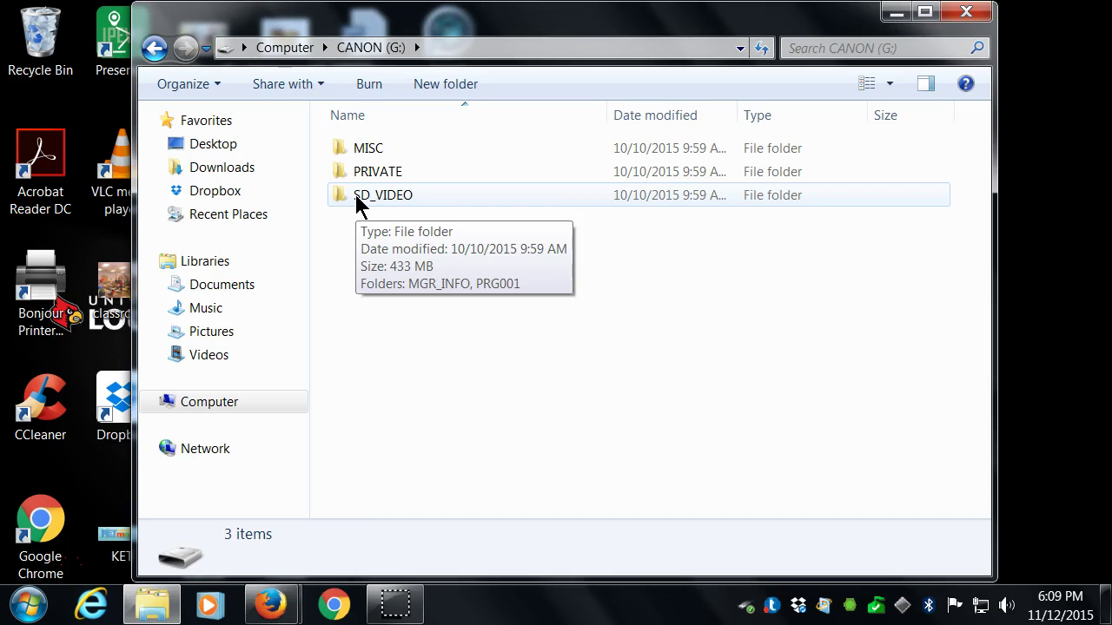
Open SD_VIDEO\PRG001 on the card and select the MOV003 video file
{"action": "double_click", "coordinate": [359, 205]}
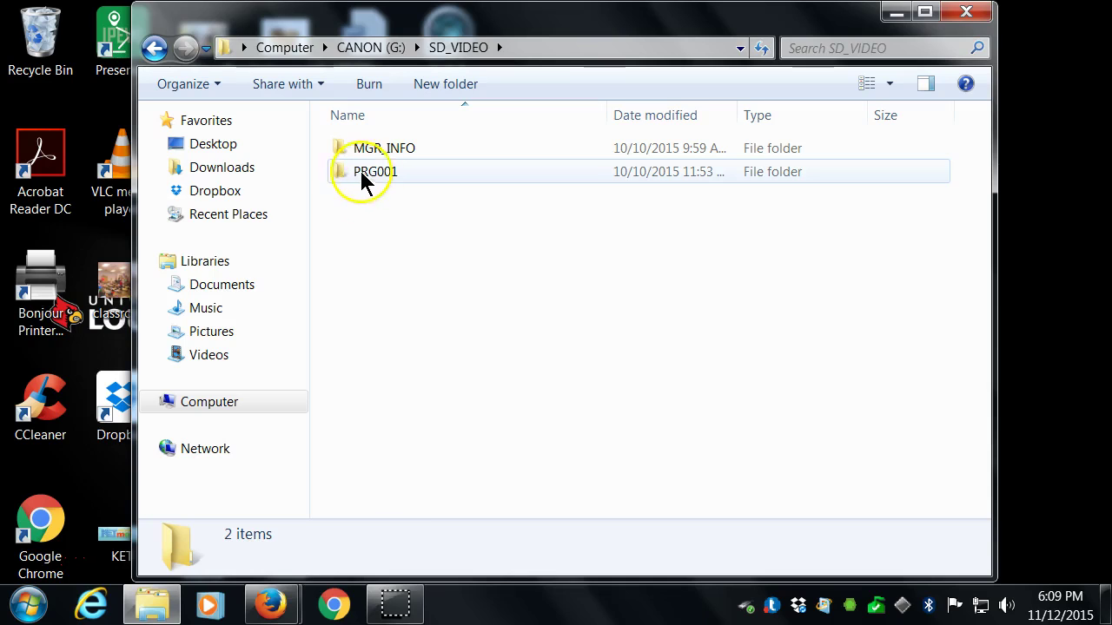
{"action": "left_click", "coordinate": [380, 175]}
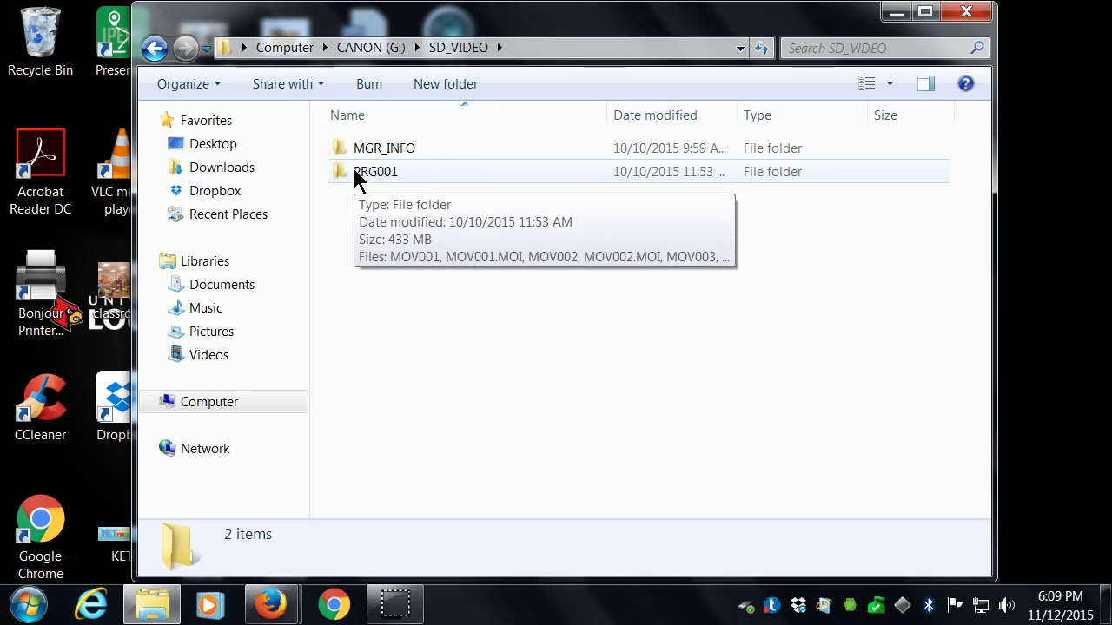
{"action": "double_click", "coordinate": [356, 171]}
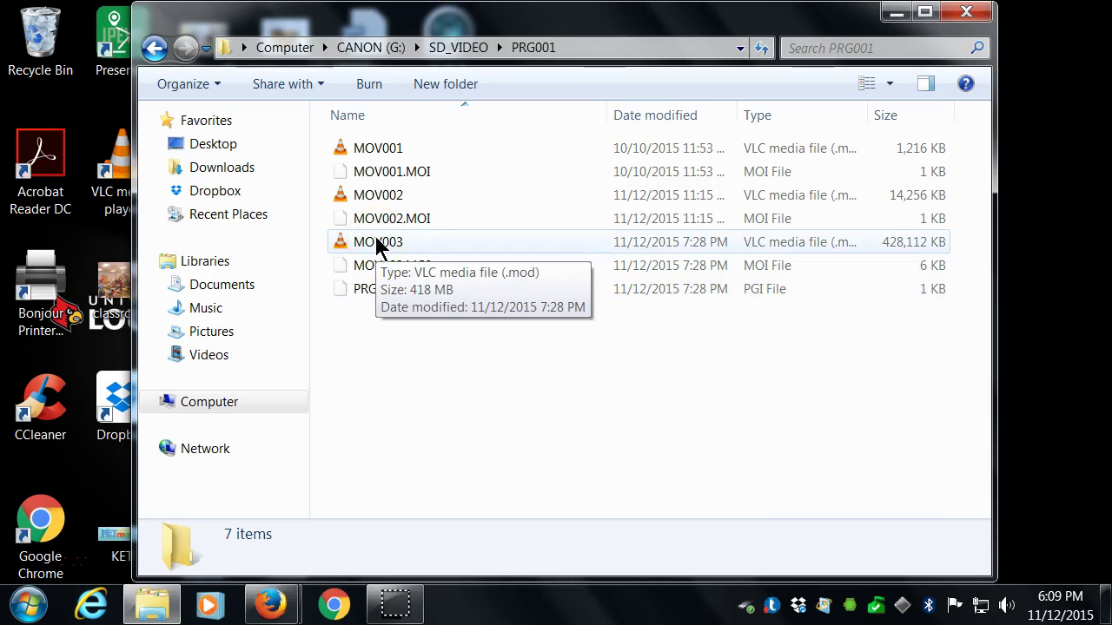
{"action": "left_click", "coordinate": [326, 243]}
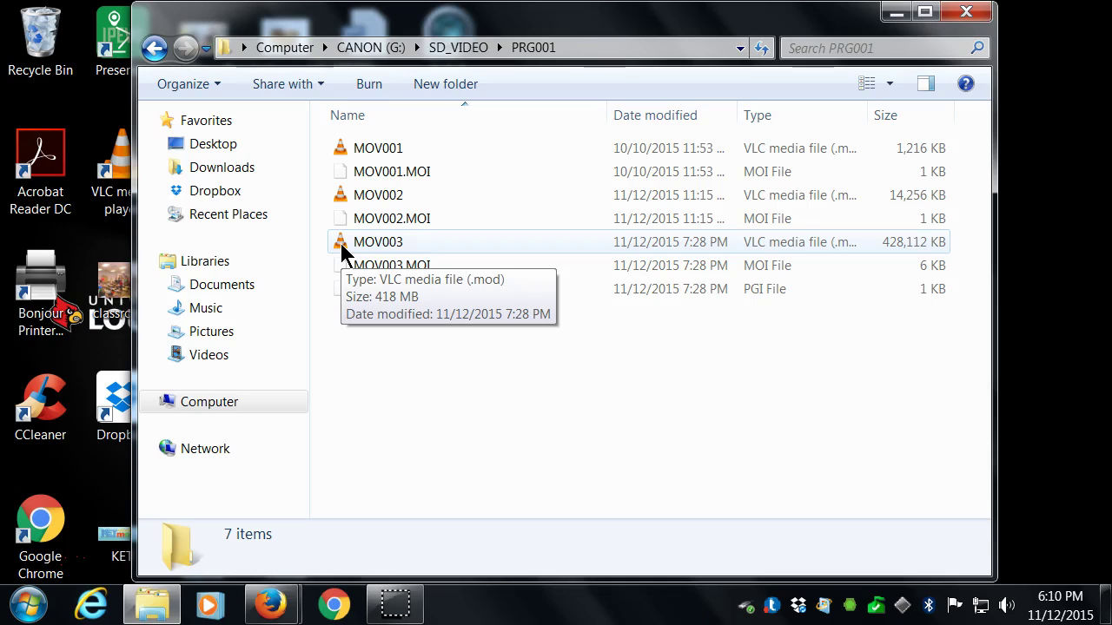
{"action": "left_click", "coordinate": [388, 252]}
{"action": "left_click", "coordinate": [386, 240]}
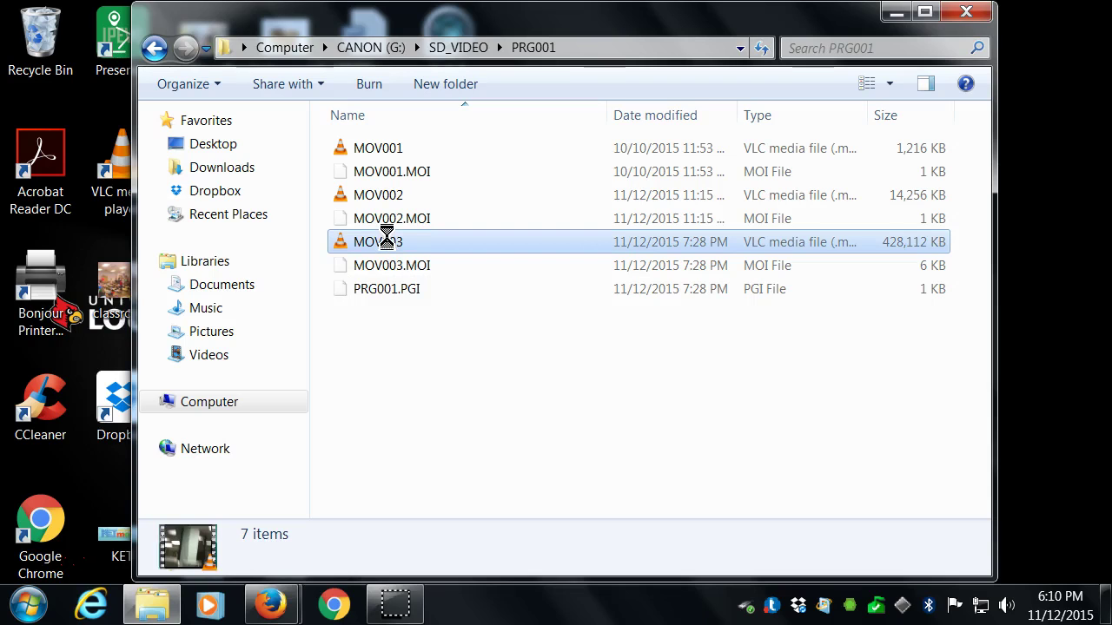
Open MOV003 with VLC media player and move the Explorer window aside
{"action": "right_click", "coordinate": [387, 243]}
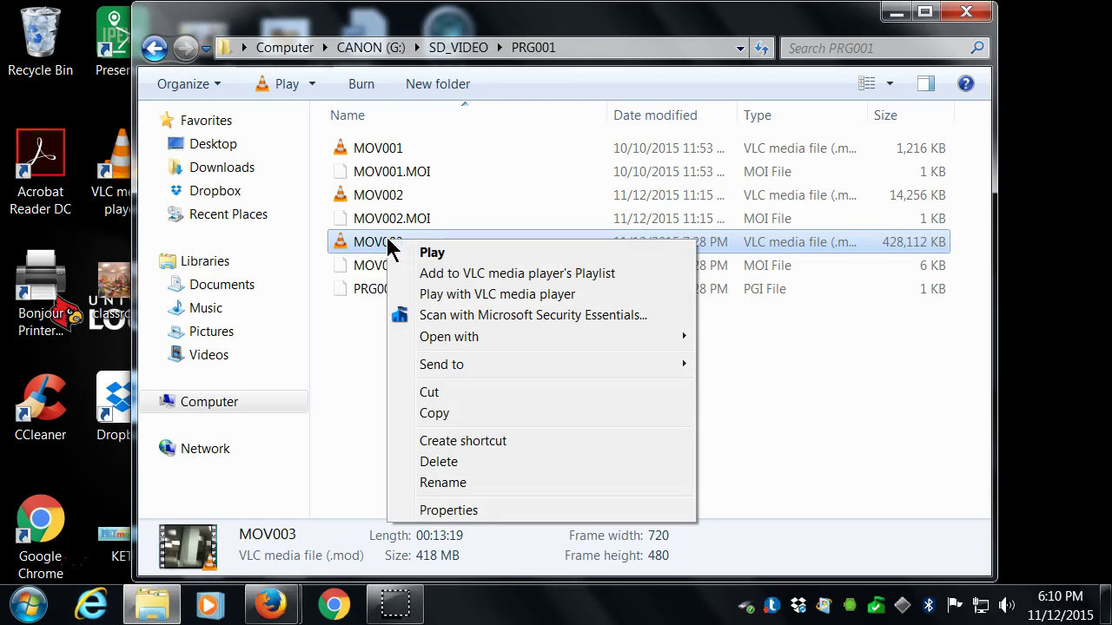
{"action": "mouse_move", "coordinate": [469, 341]}
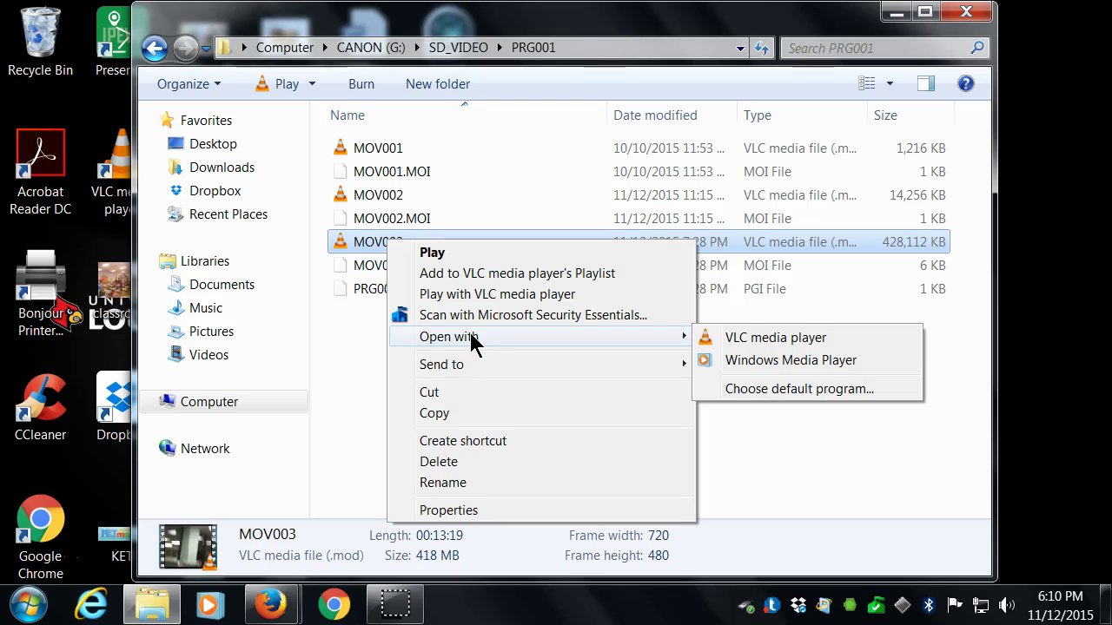
{"action": "left_click", "coordinate": [312, 319]}
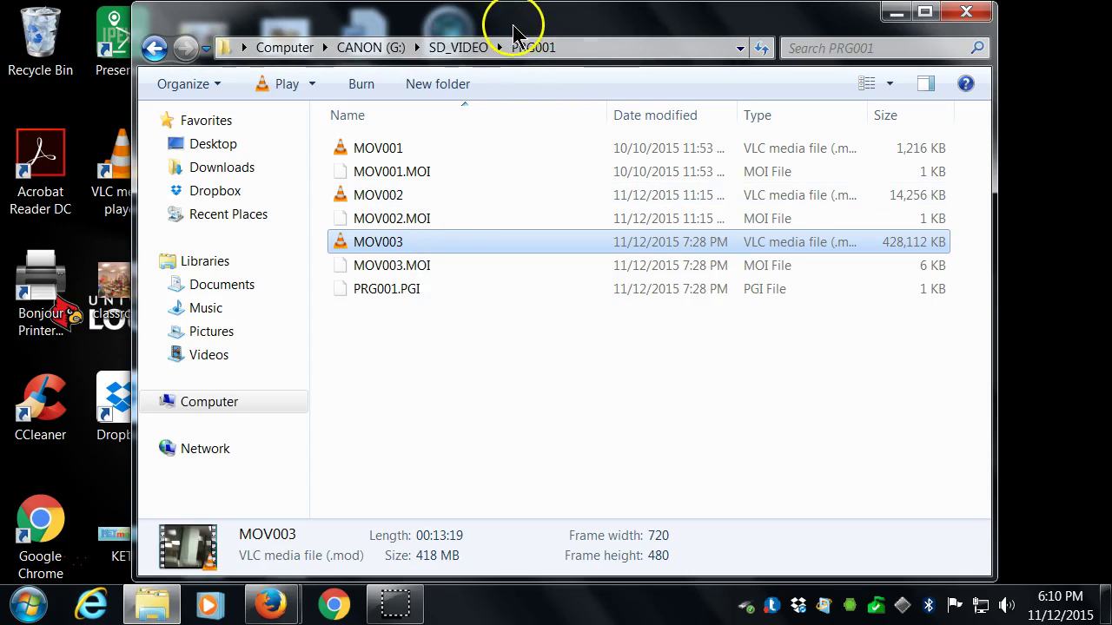
{"action": "left_click_drag", "start_coordinate": [521, 20], "coordinate": [531, 42]}
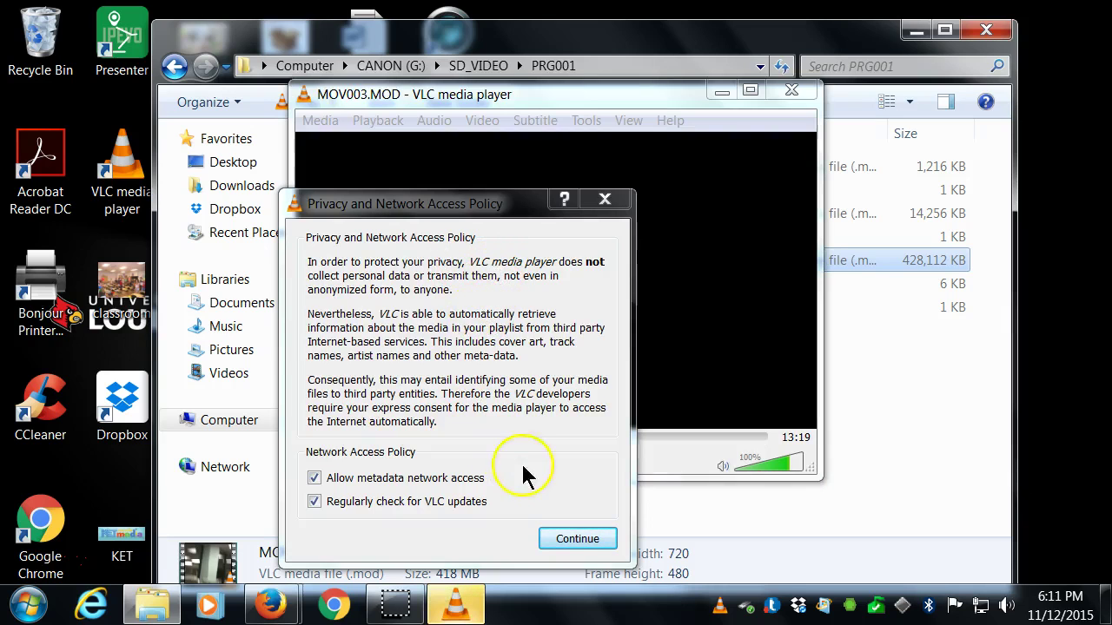
Accept VLC's privacy notice, bring the player forward and pause MOV003 at 00:21
{"action": "left_click", "coordinate": [554, 547]}
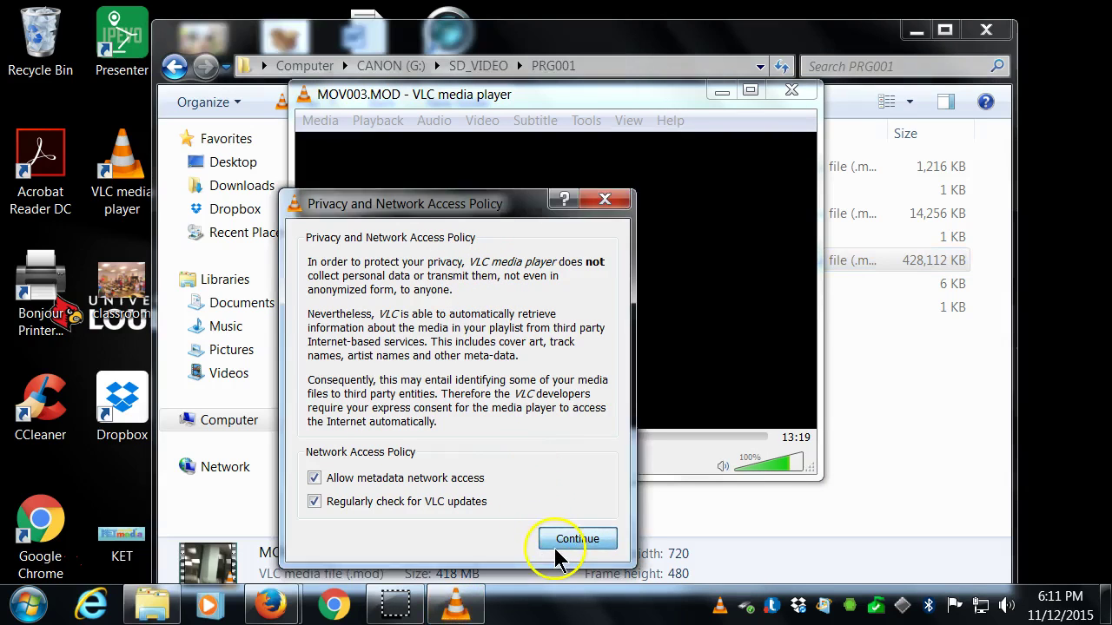
{"action": "left_click", "coordinate": [553, 536]}
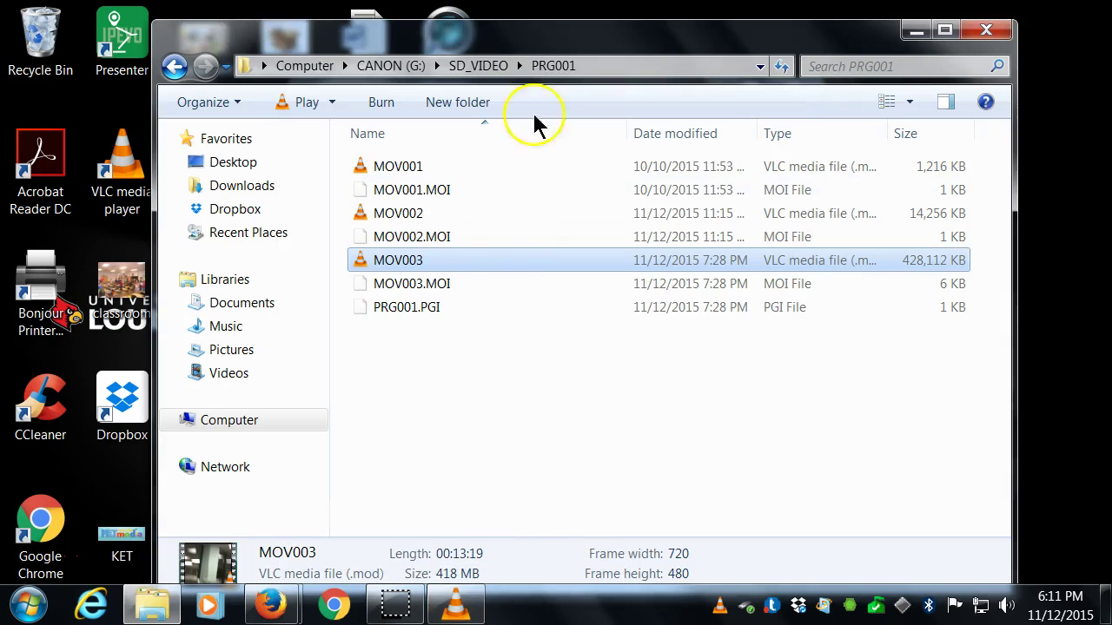
{"action": "left_click_drag", "start_coordinate": [565, 38], "coordinate": [528, 371]}
{"action": "left_click", "coordinate": [467, 271]}
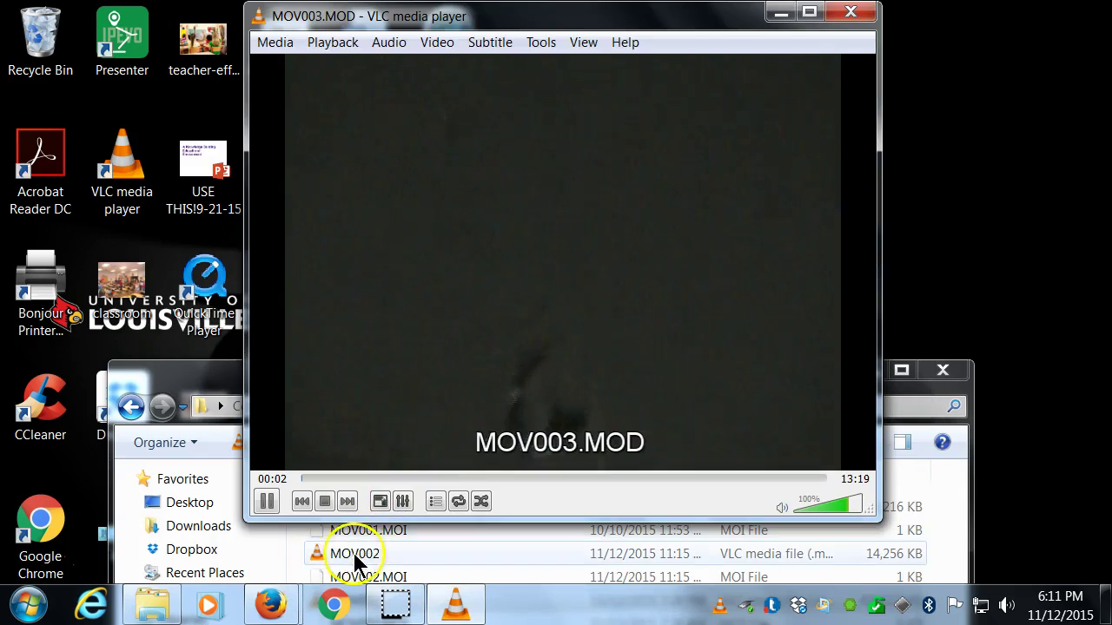
{"action": "left_click", "coordinate": [323, 506]}
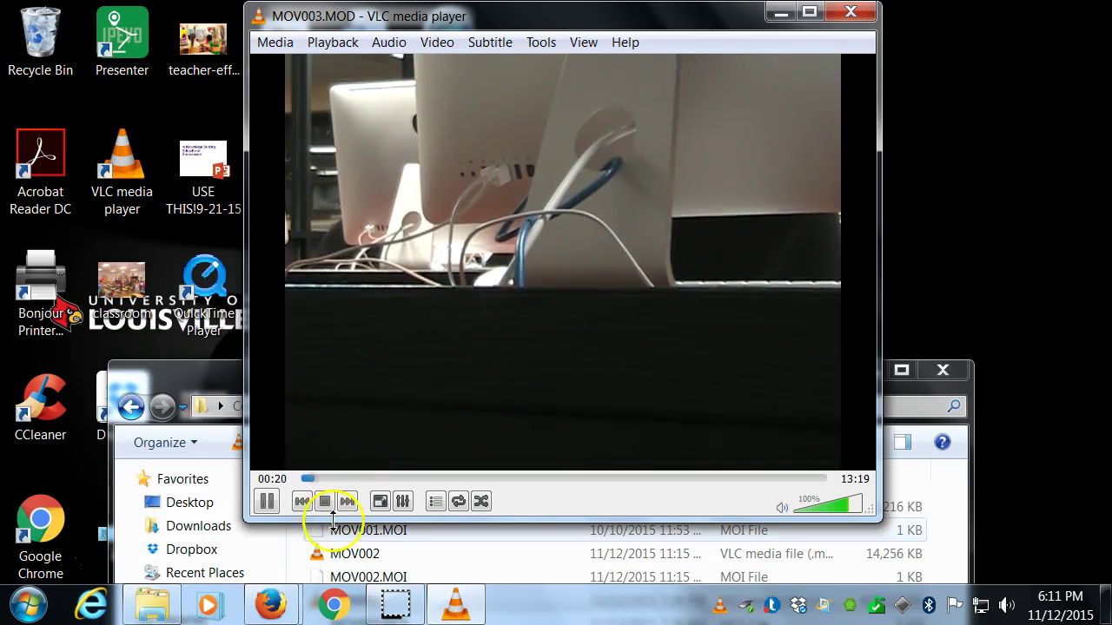
{"action": "left_click", "coordinate": [264, 508]}
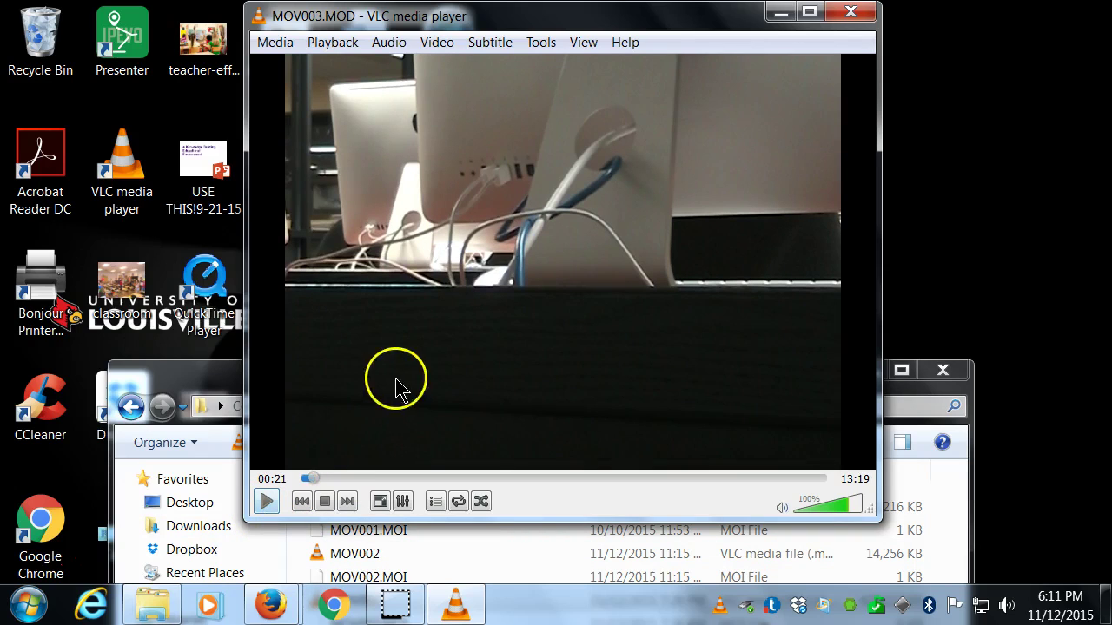
Open VLC's Media > Convert / Save dialog and start adding a file
{"action": "left_click", "coordinate": [274, 44]}
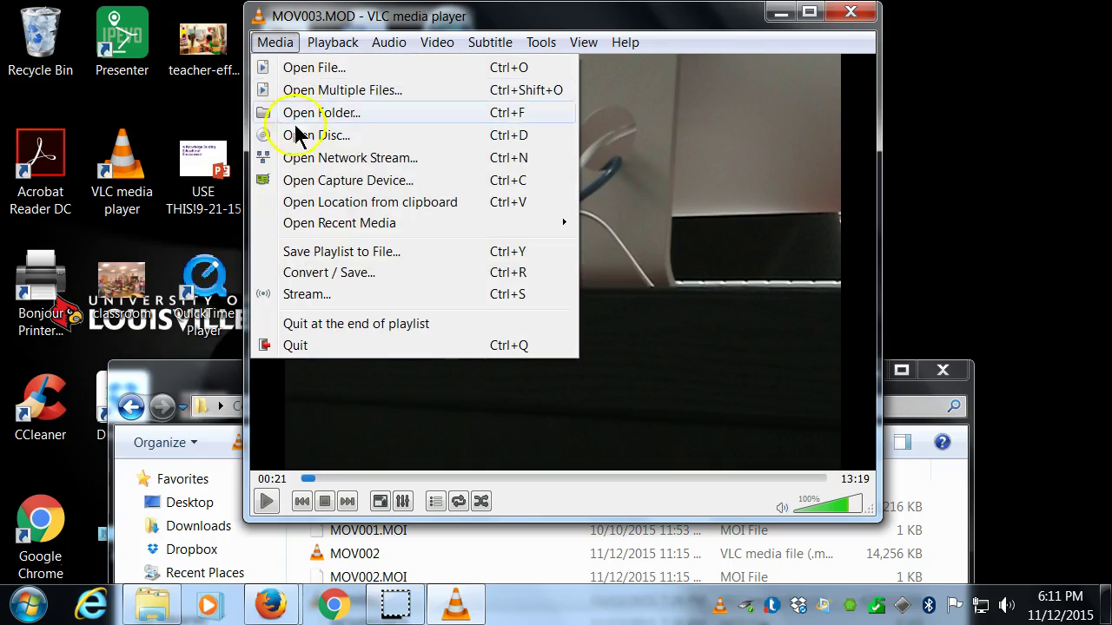
{"action": "left_click", "coordinate": [319, 275]}
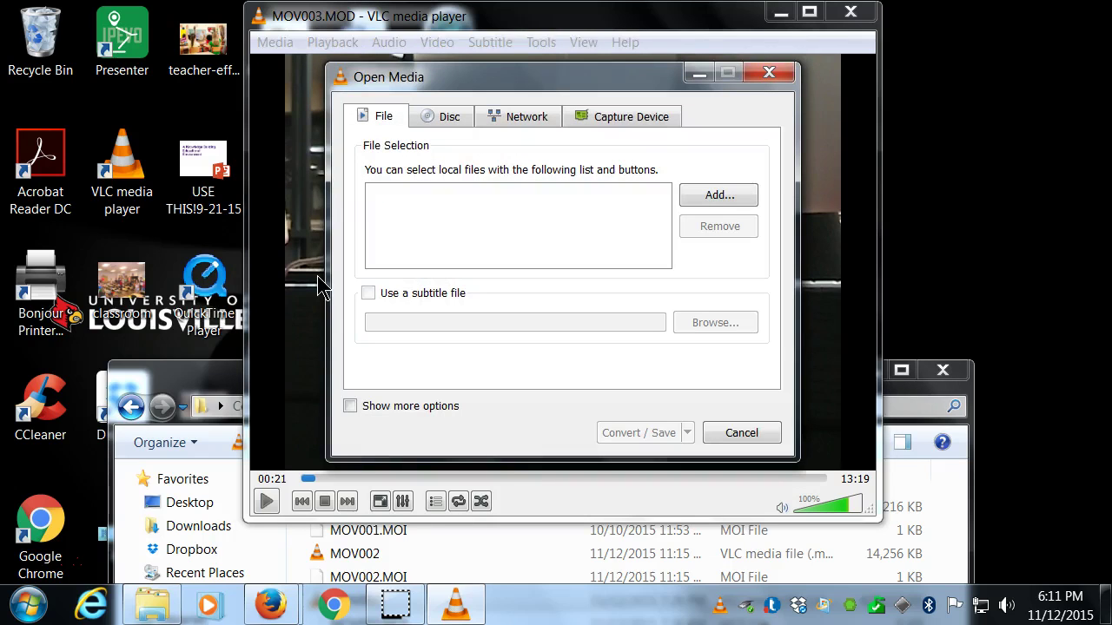
{"action": "left_click", "coordinate": [335, 270]}
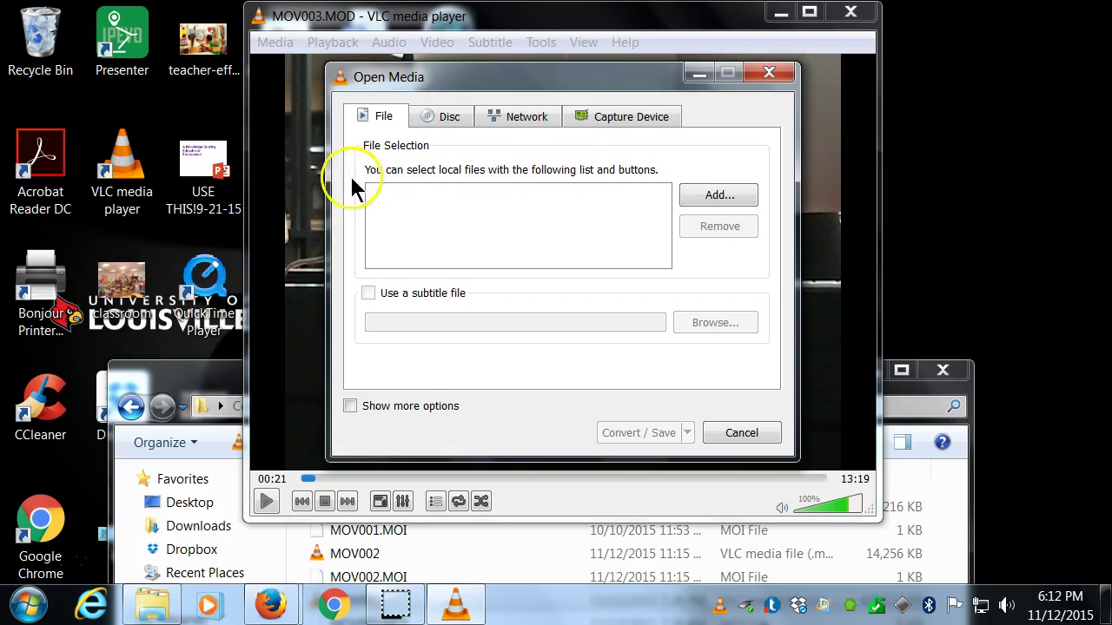
{"action": "left_click", "coordinate": [721, 195]}
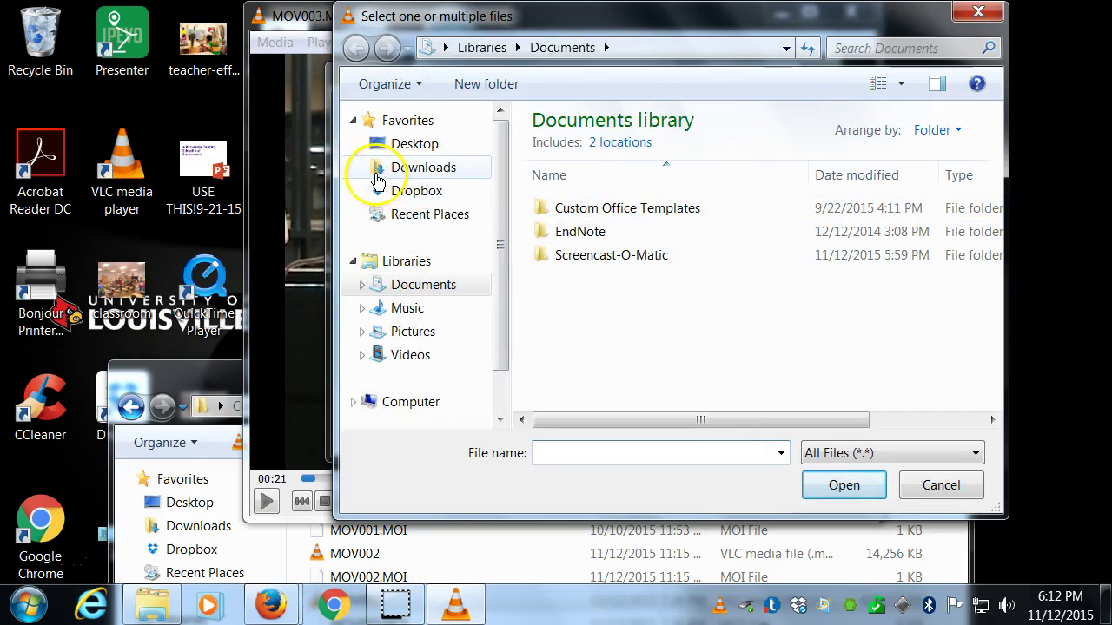
Add G:\SD_VIDEO\PRG001\MOV003.MOD to the list and show the Convert / Save choices
{"action": "left_click", "coordinate": [424, 400]}
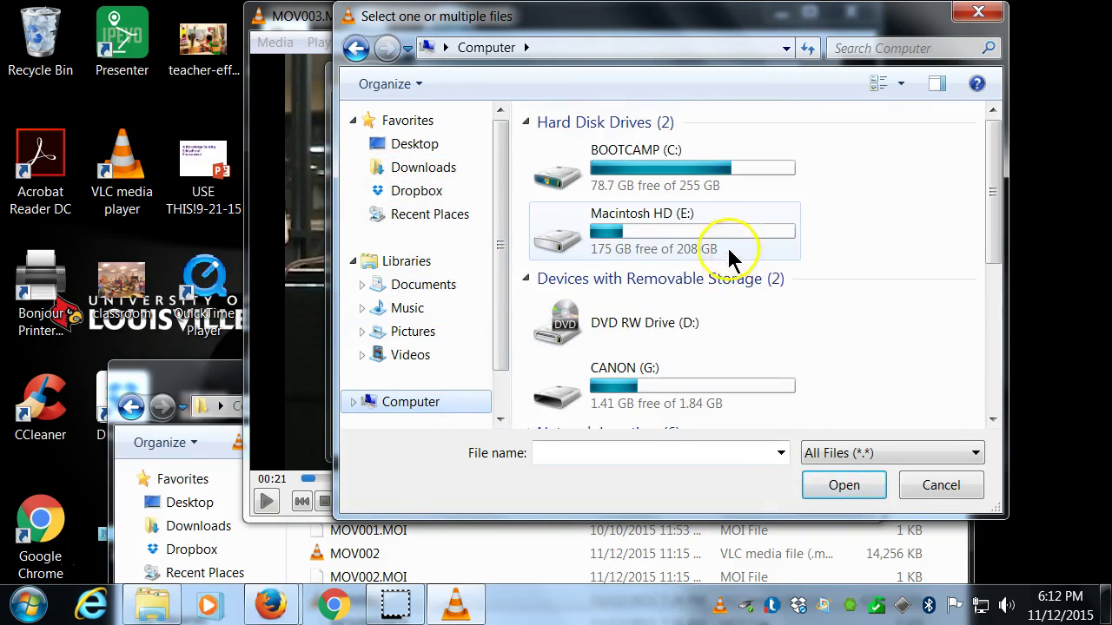
{"action": "double_click", "coordinate": [605, 384]}
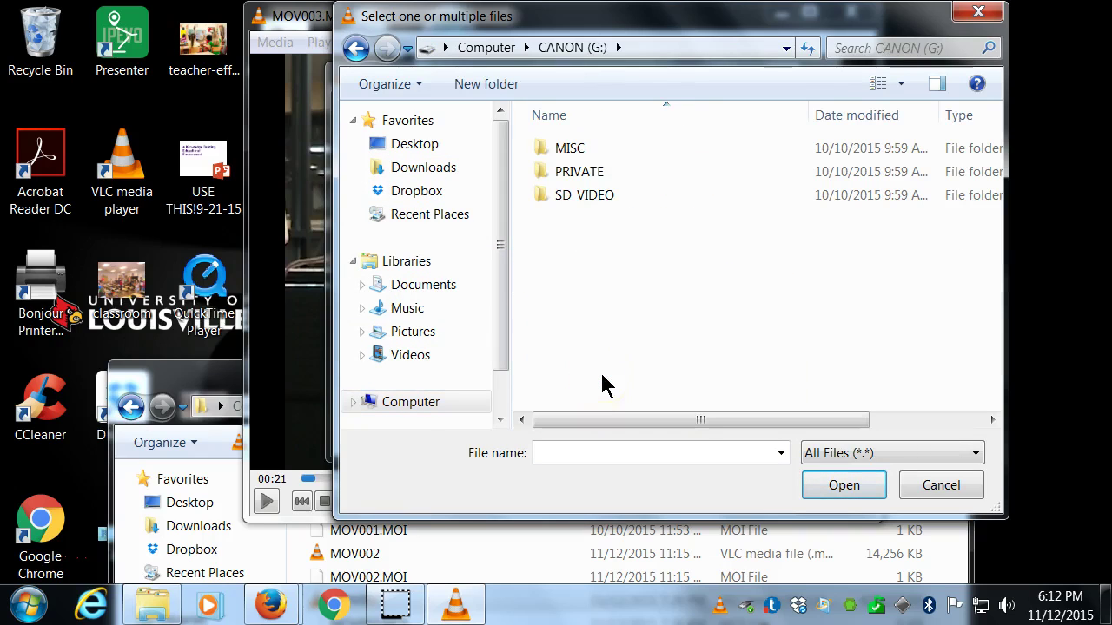
{"action": "double_click", "coordinate": [550, 188]}
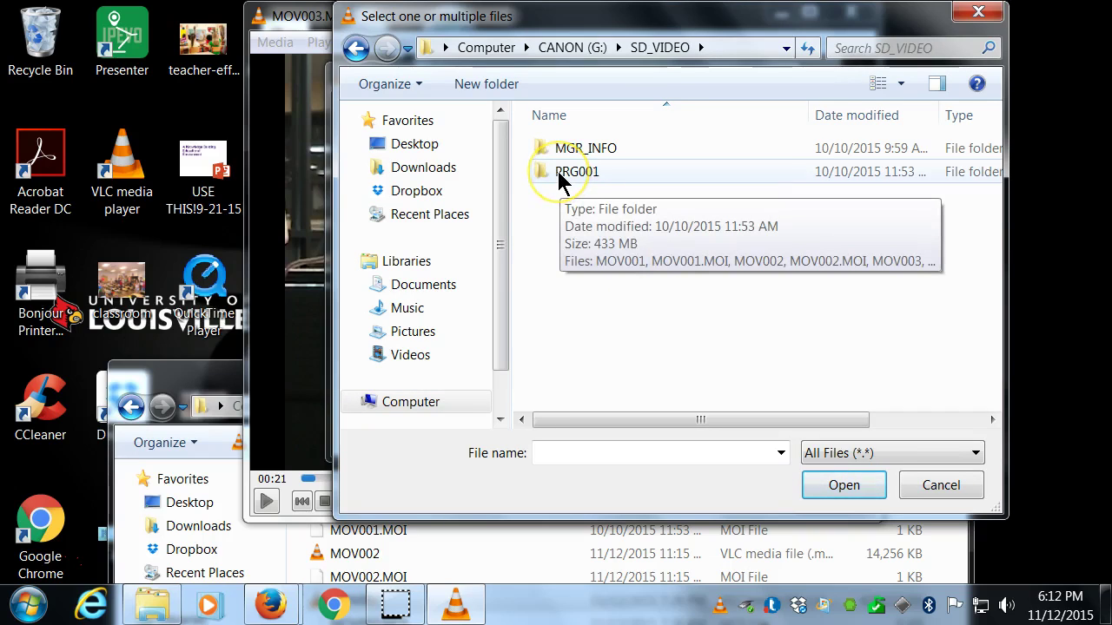
{"action": "double_click", "coordinate": [558, 174]}
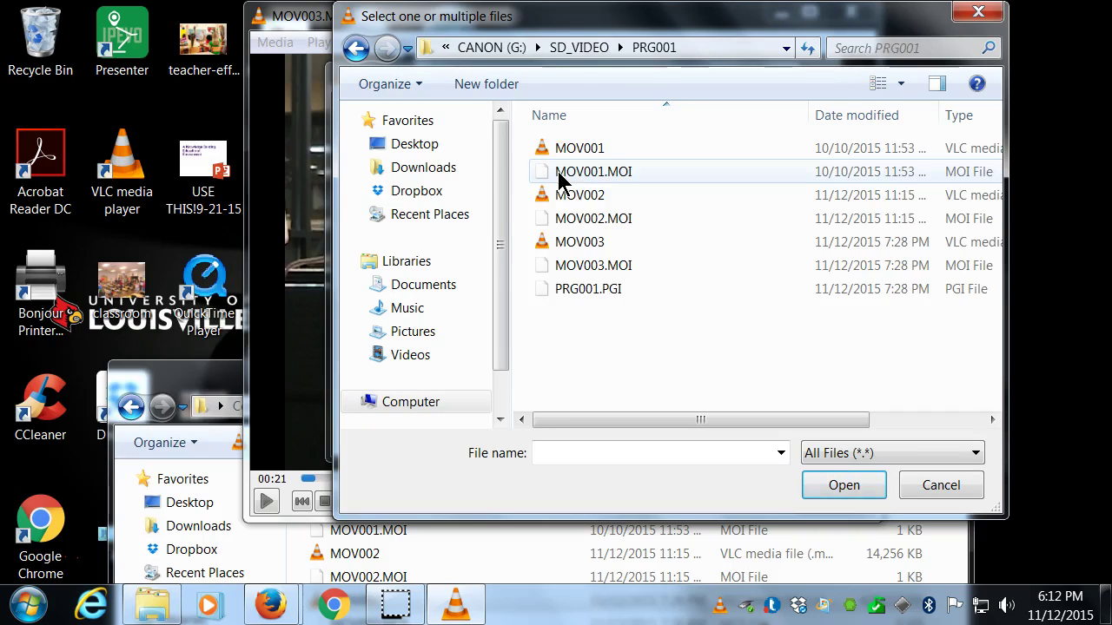
{"action": "left_click", "coordinate": [578, 245]}
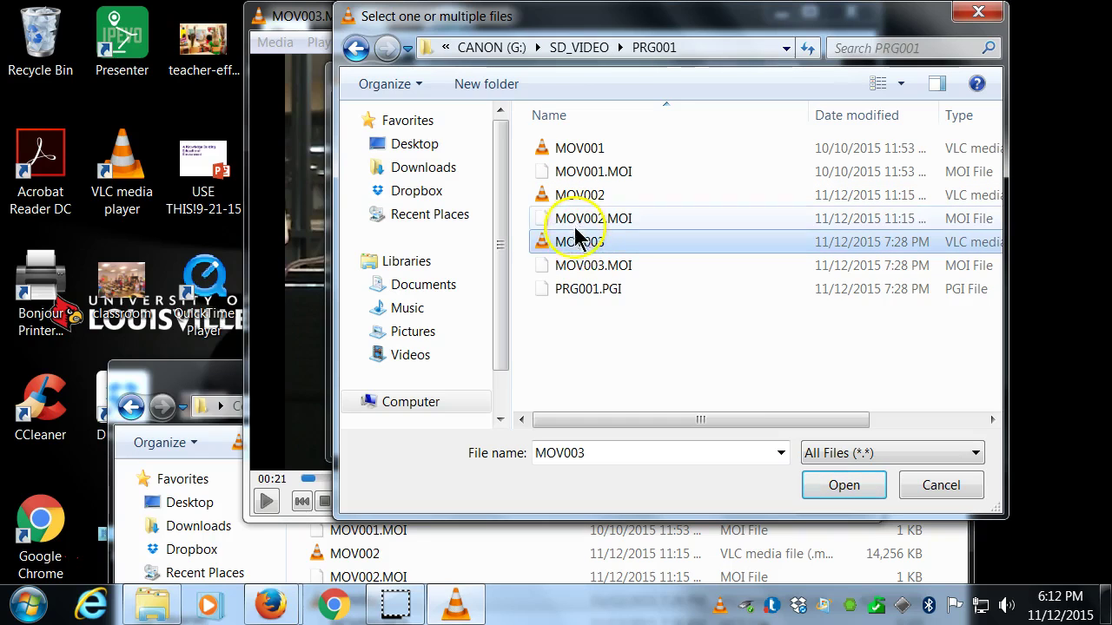
{"action": "left_click", "coordinate": [817, 482]}
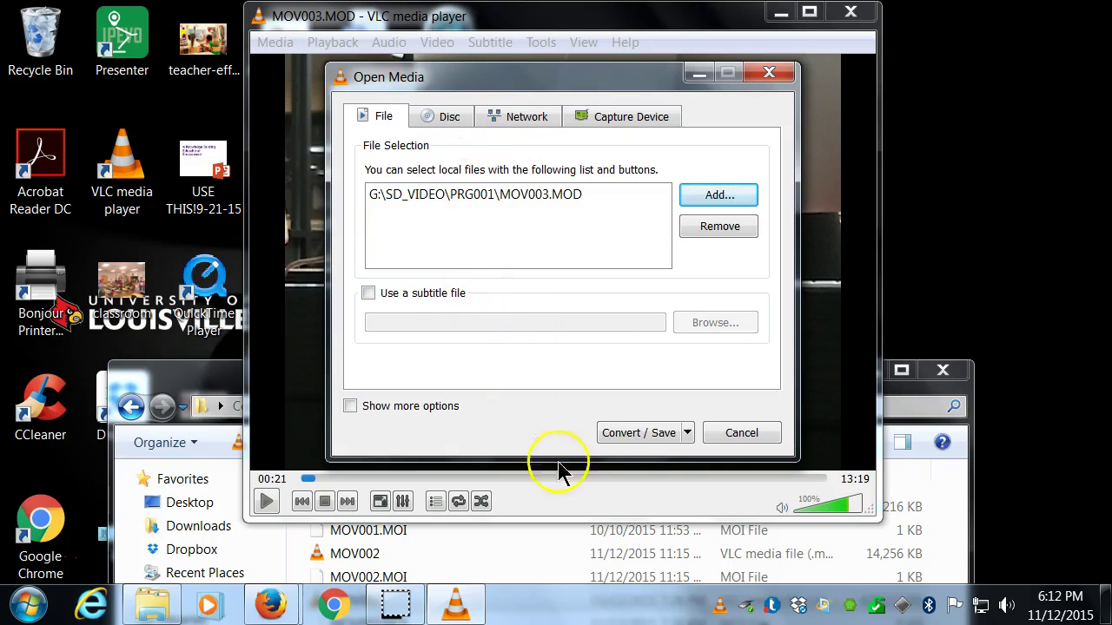
{"action": "left_click", "coordinate": [687, 433]}
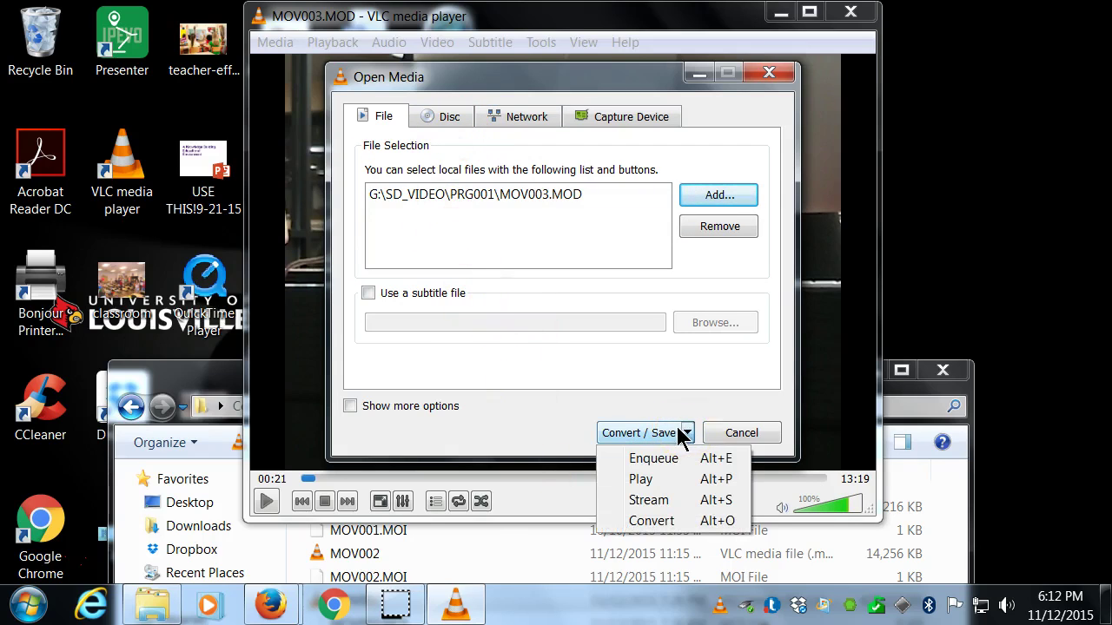
Choose Convert and enter SteveSwanVideo as the destination file name
{"action": "left_click", "coordinate": [653, 521]}
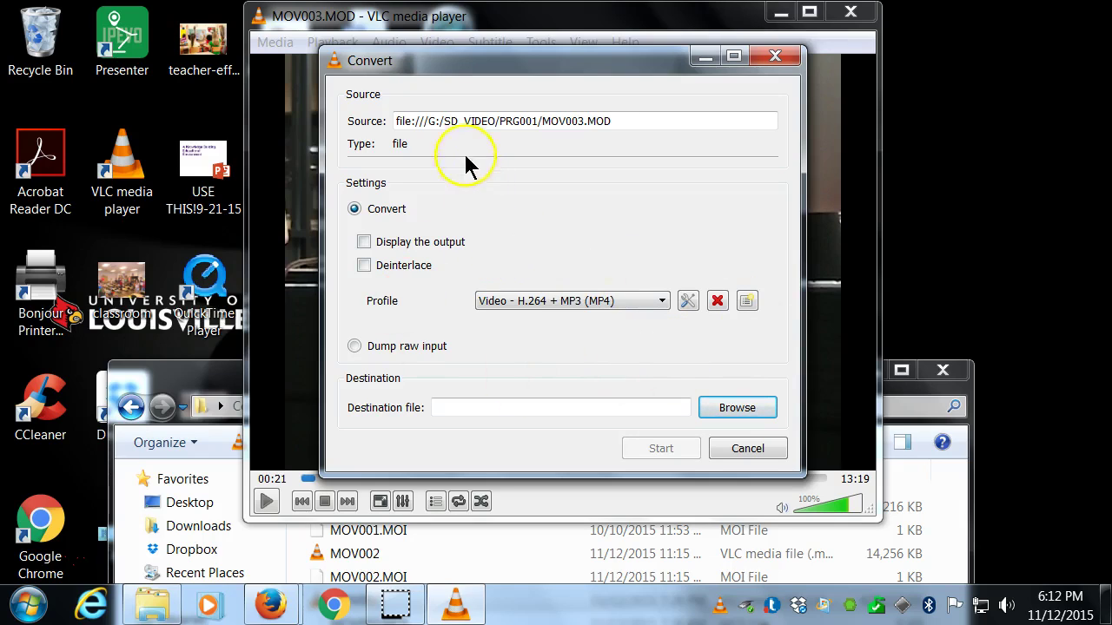
{"action": "left_click", "coordinate": [446, 408]}
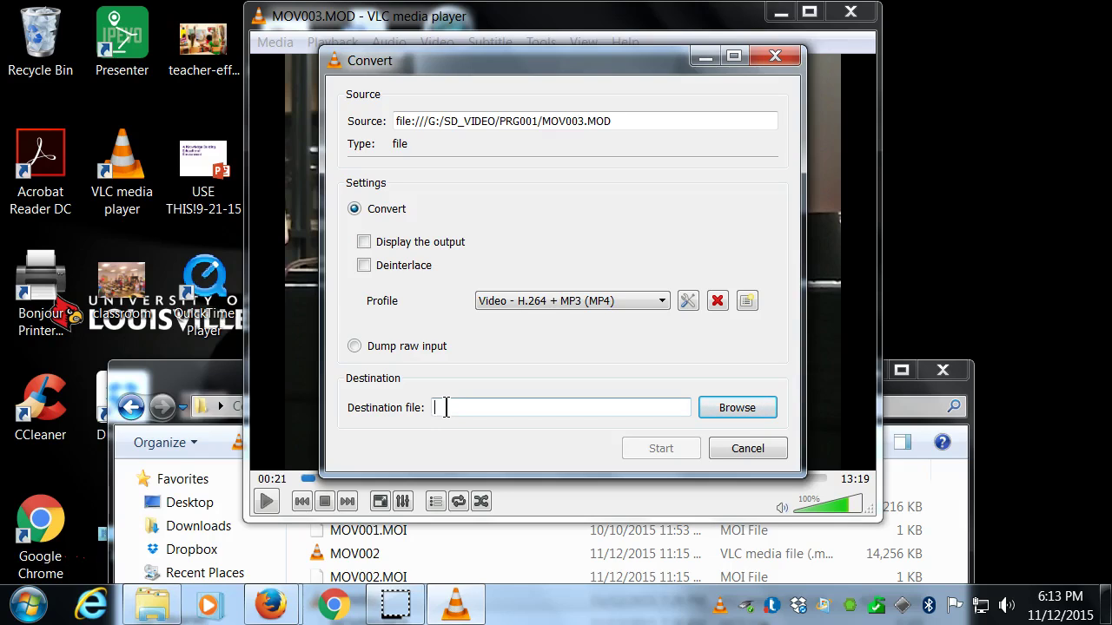
{"action": "type", "text": "Stev"}
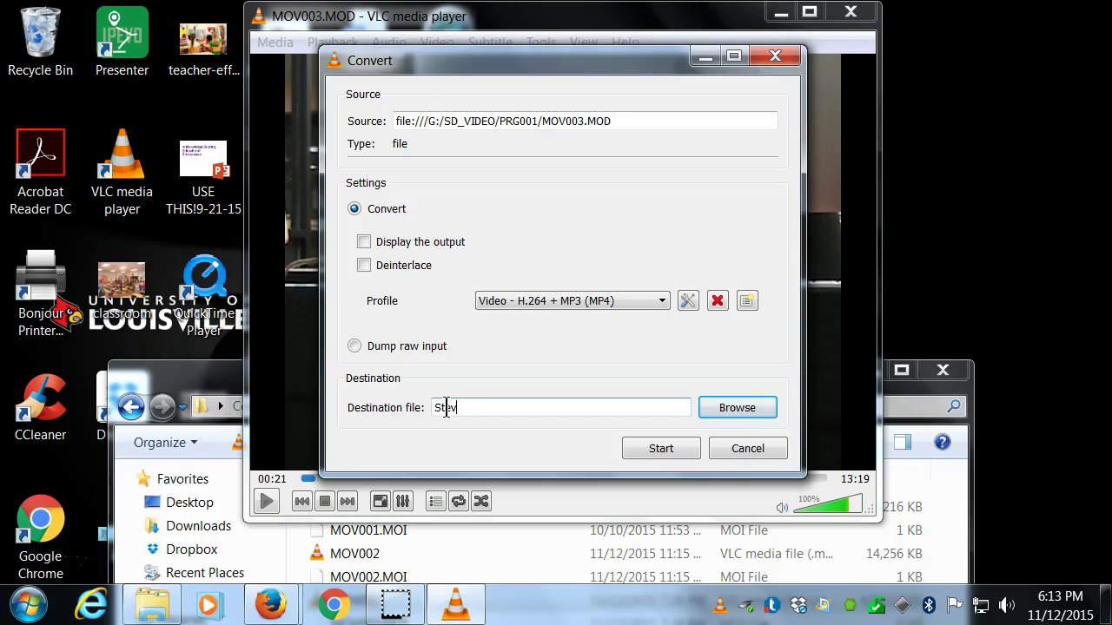
{"action": "type", "text": "eSwanVideo"}
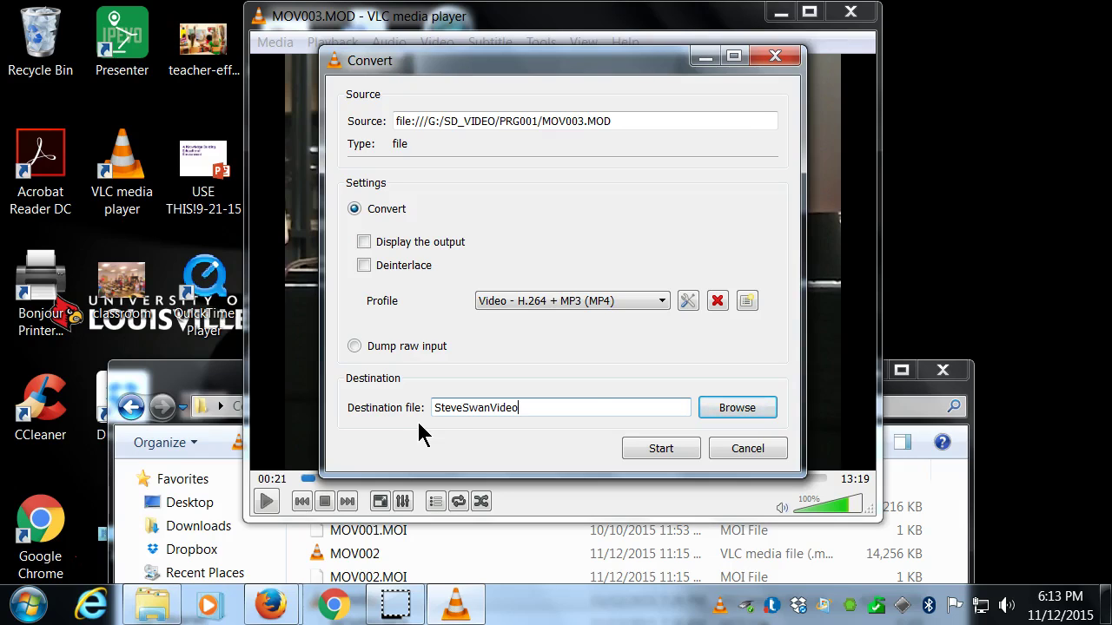
Browse to save the output as SteveSwanVideo.mp4 on the Desktop
{"action": "left_click", "coordinate": [720, 406]}
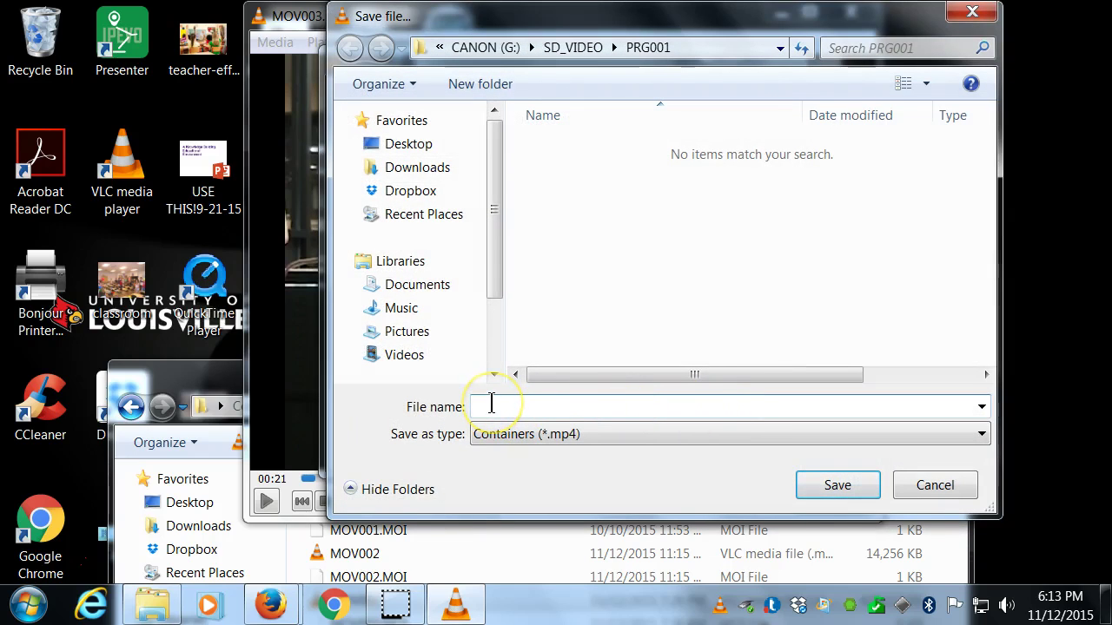
{"action": "left_click", "coordinate": [490, 405]}
{"action": "type", "text": "SteveSwanVideo"}
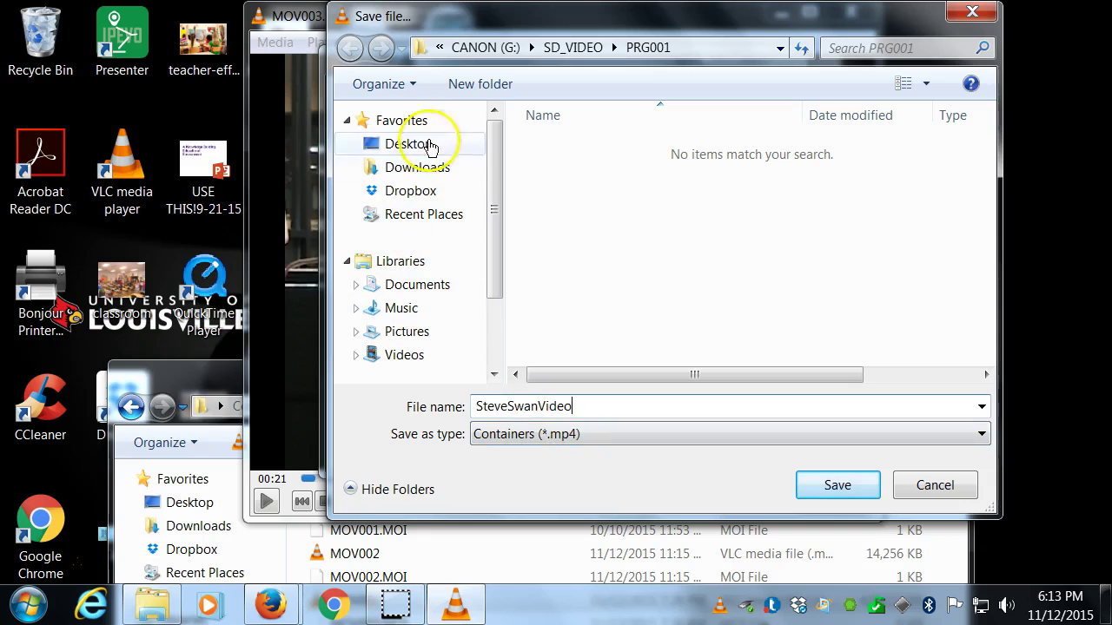
{"action": "left_click", "coordinate": [398, 145]}
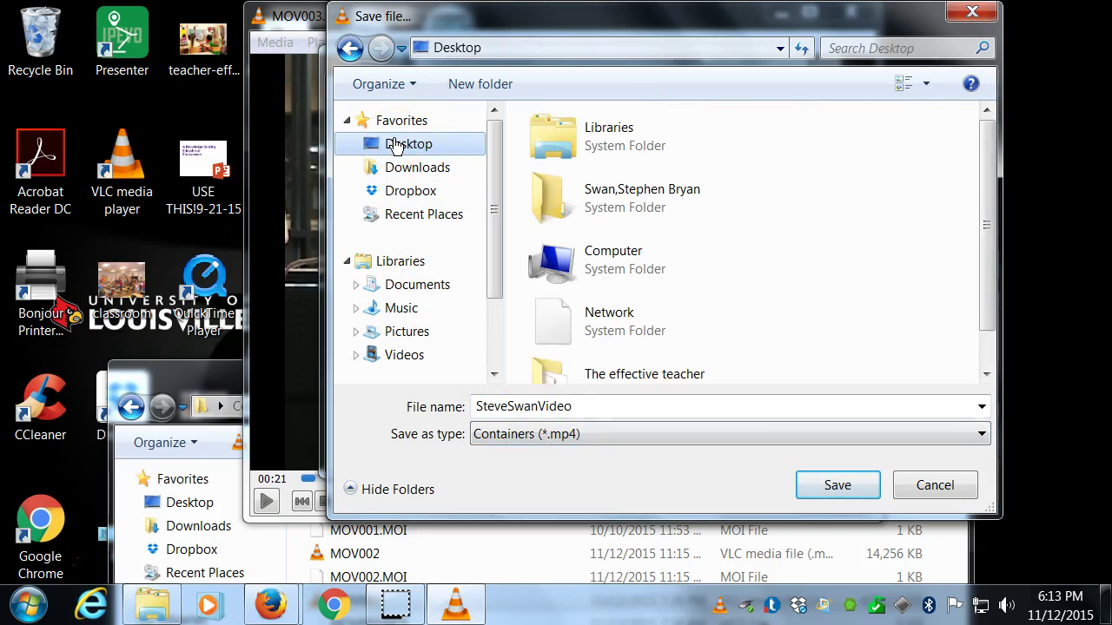
{"action": "left_click_drag", "start_coordinate": [595, 20], "coordinate": [453, 19]}
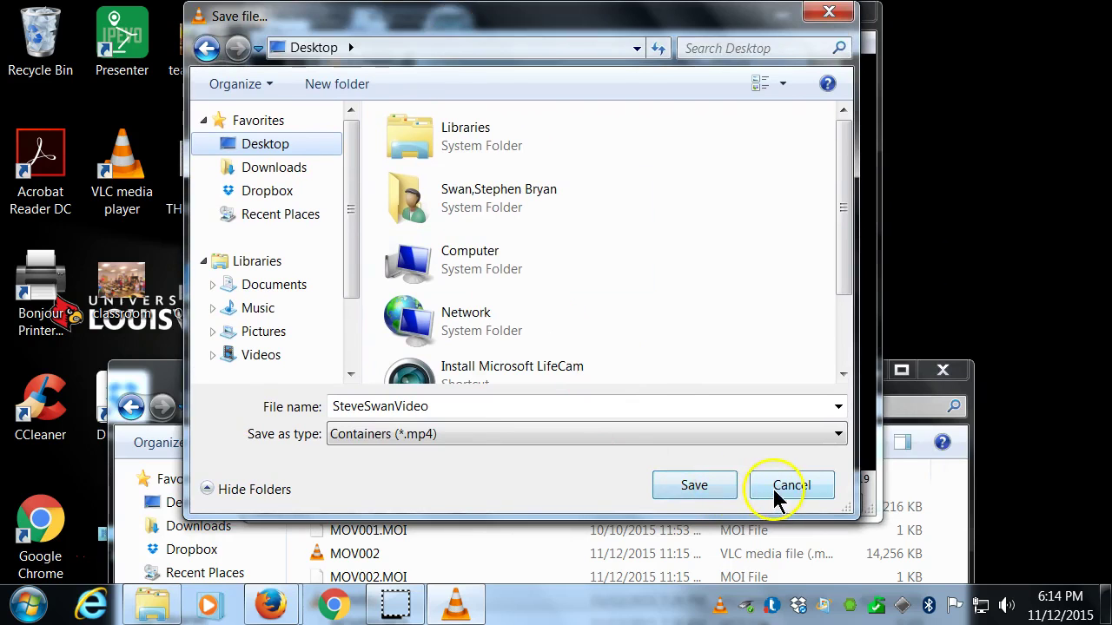
{"action": "left_click", "coordinate": [675, 491]}
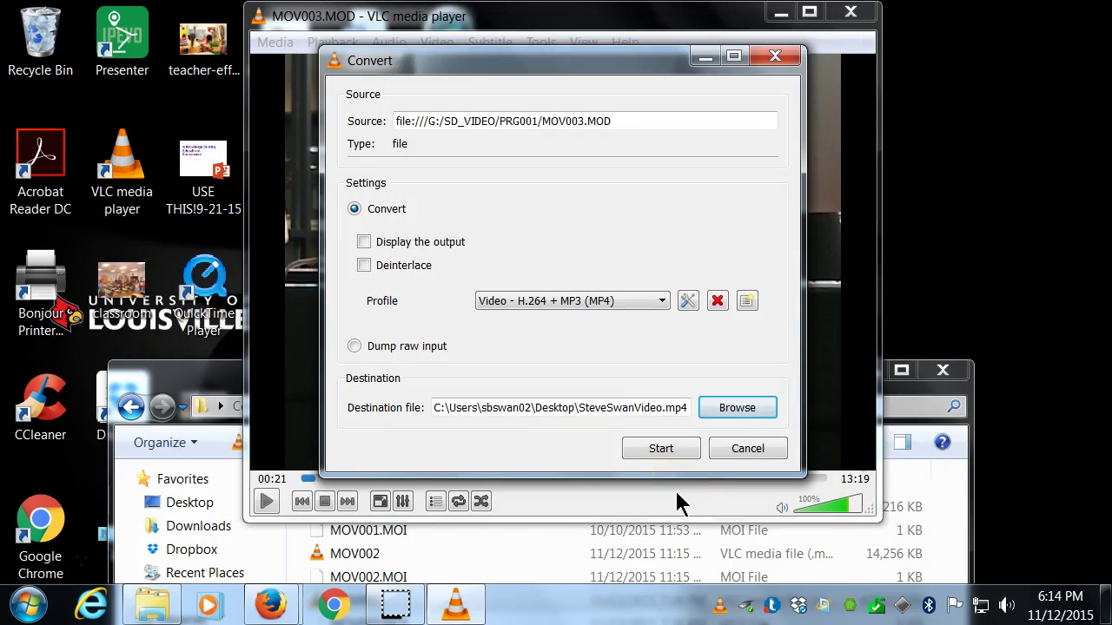
Start the MOV003 conversion and rearrange the folder and player windows while it runs
{"action": "left_click", "coordinate": [663, 457]}
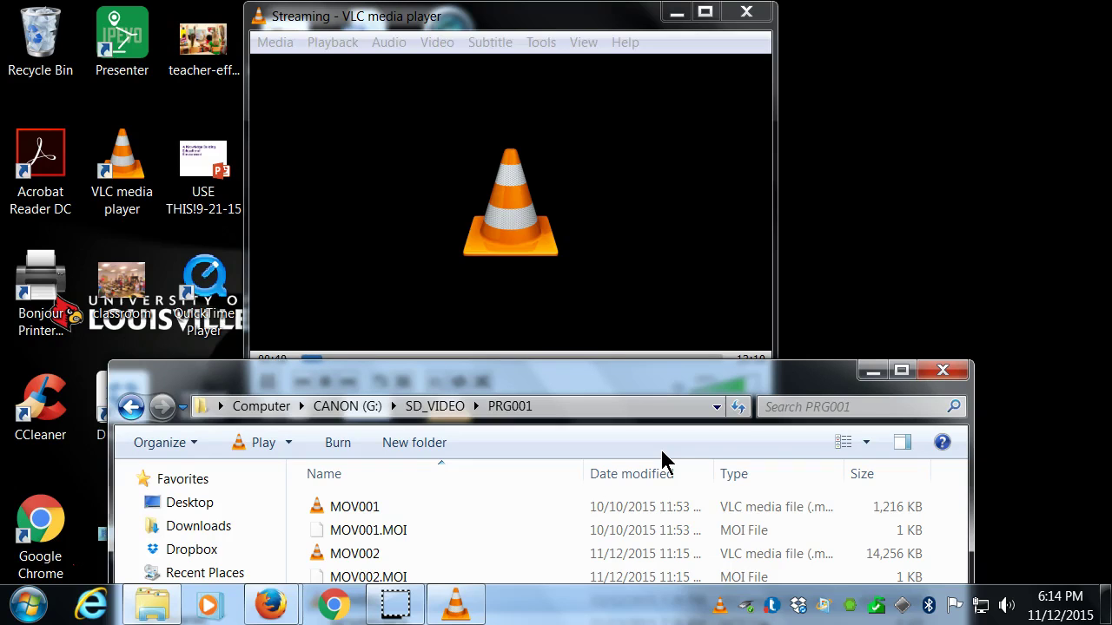
{"action": "left_click", "coordinate": [653, 402]}
{"action": "left_click_drag", "start_coordinate": [623, 378], "coordinate": [1103, 82]}
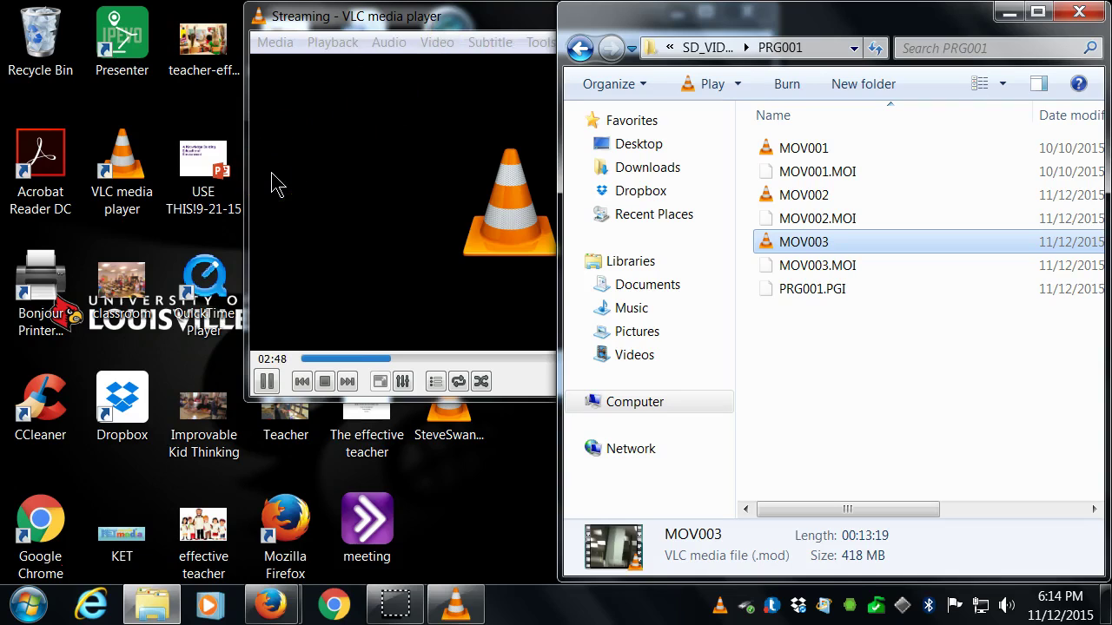
{"action": "left_click", "coordinate": [389, 347]}
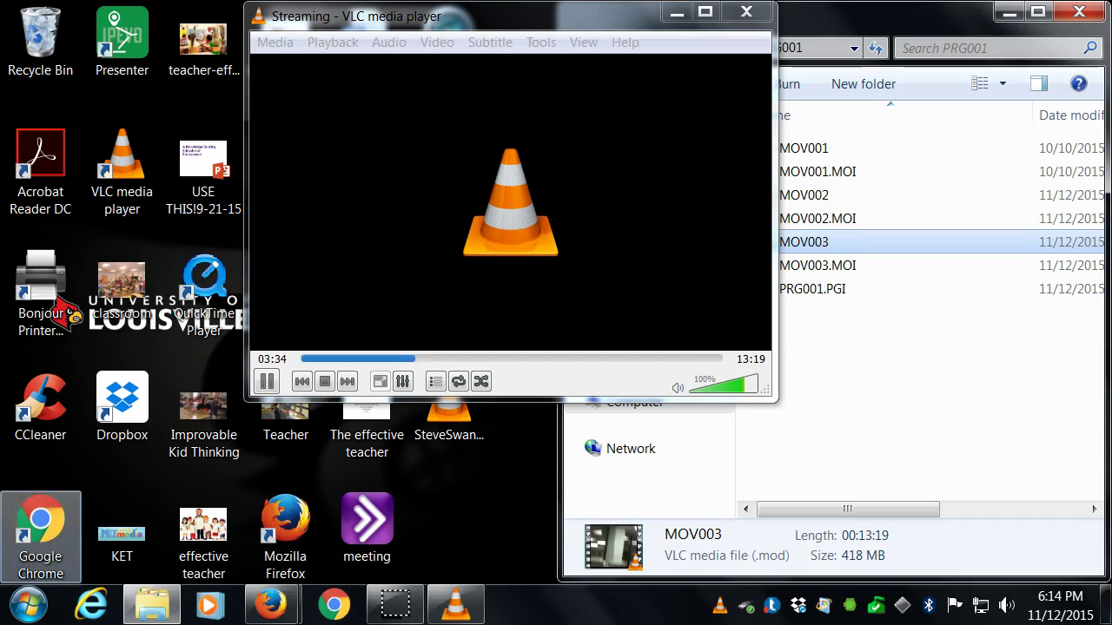
{"action": "left_click", "coordinate": [24, 504]}
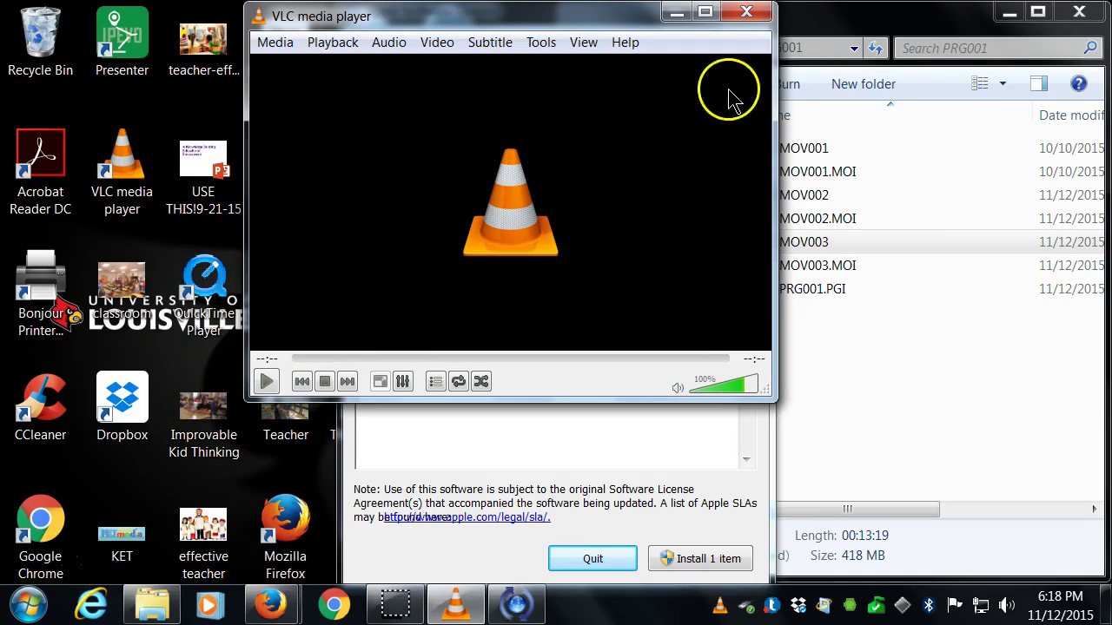
Close VLC and the Apple Software Update window, then move the PRG001 folder right
{"action": "left_click", "coordinate": [745, 15]}
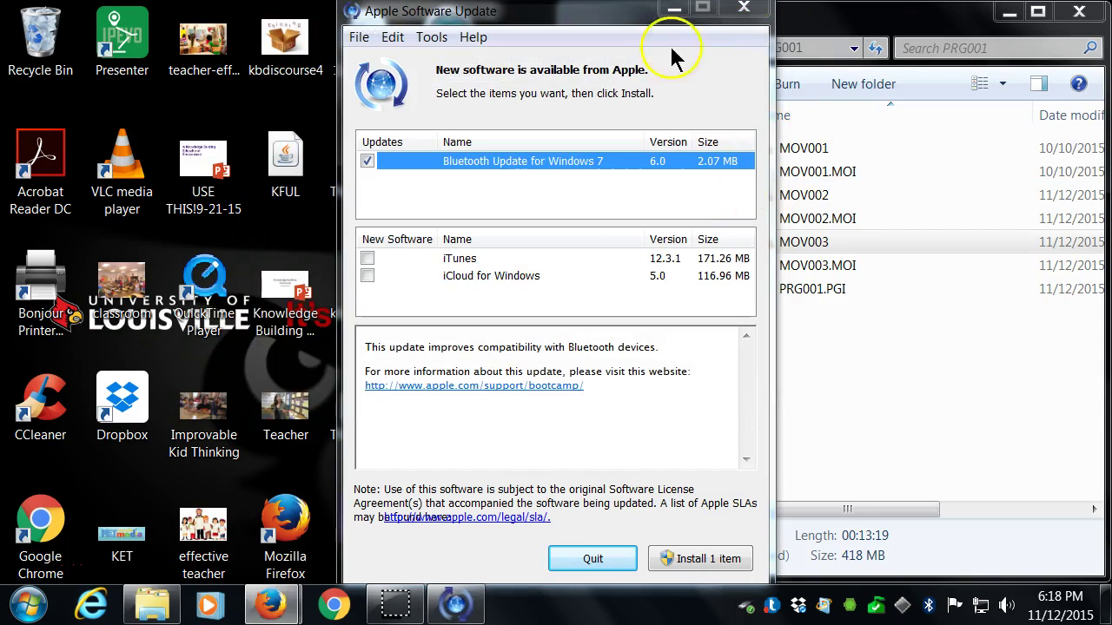
{"action": "left_click", "coordinate": [740, 10]}
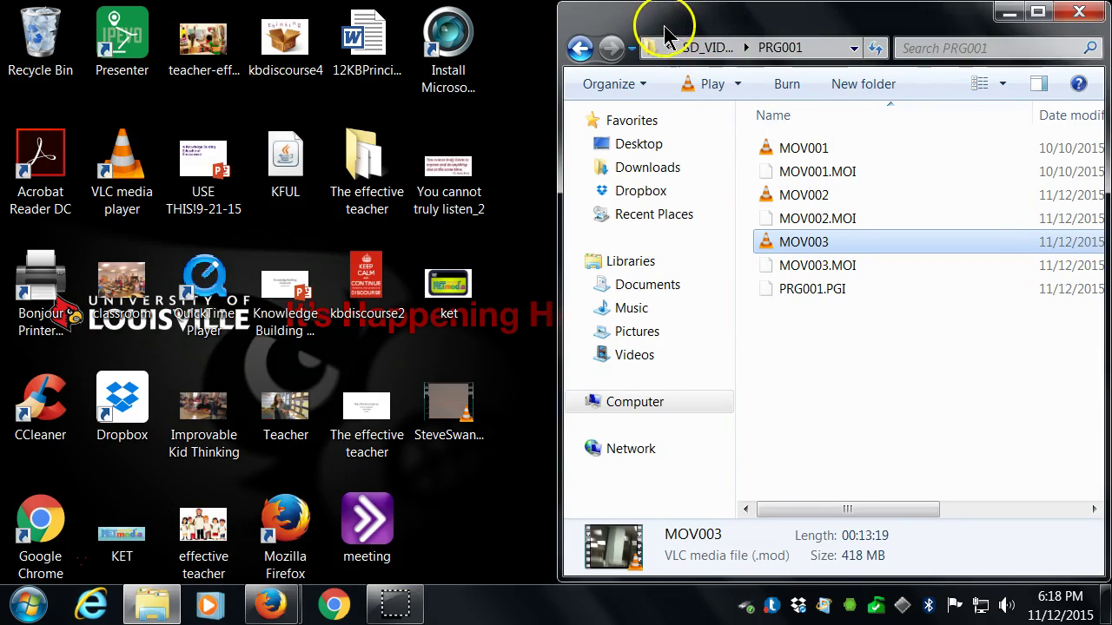
{"action": "left_click_drag", "start_coordinate": [657, 25], "coordinate": [743, 22]}
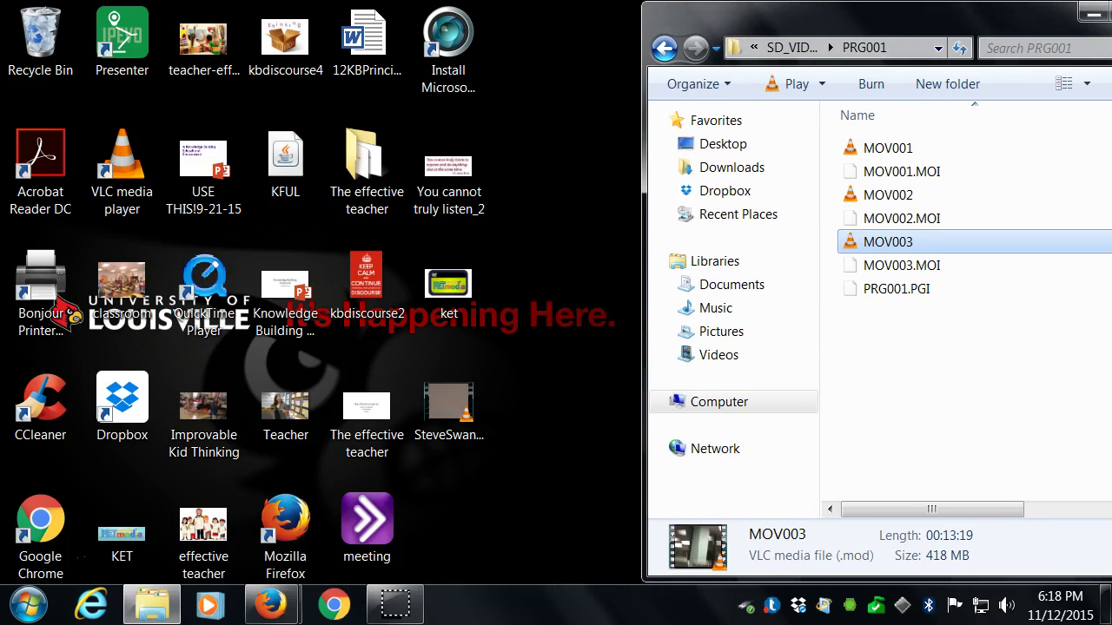
{"action": "left_click", "coordinate": [441, 416]}
{"action": "double_click", "coordinate": [438, 404]}
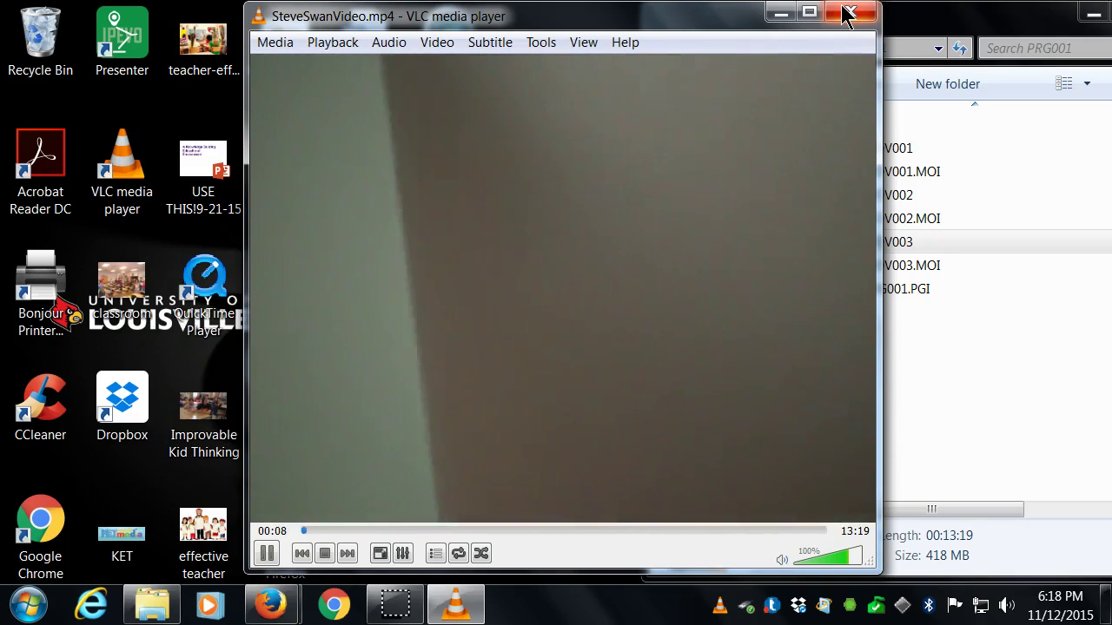
{"action": "left_click", "coordinate": [847, 14]}
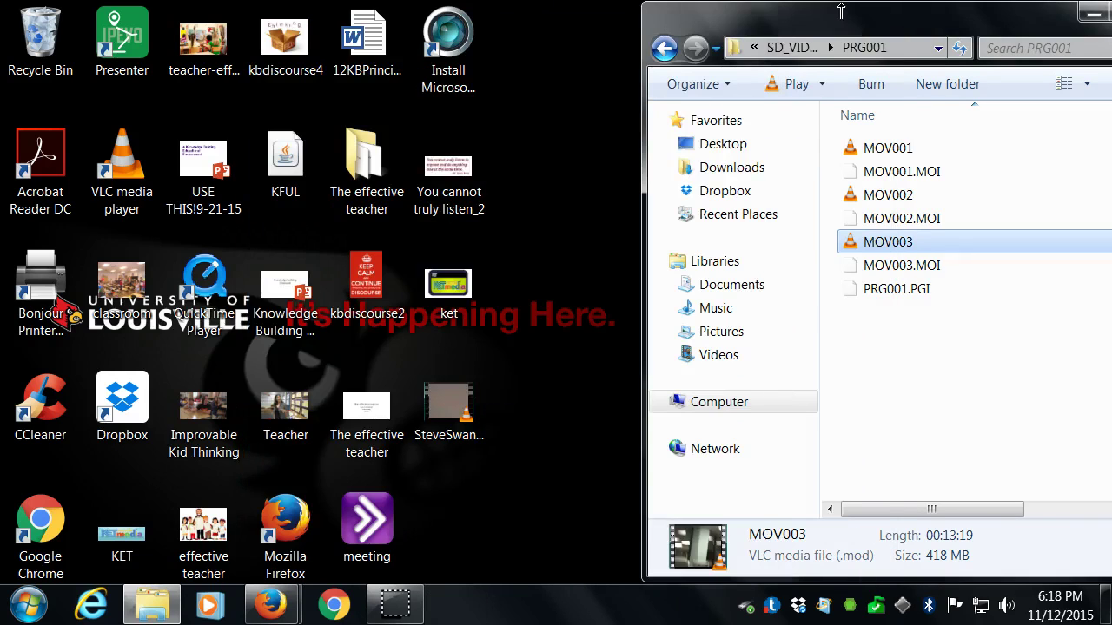
{"action": "left_click", "coordinate": [449, 412]}
{"action": "double_click", "coordinate": [450, 411]}
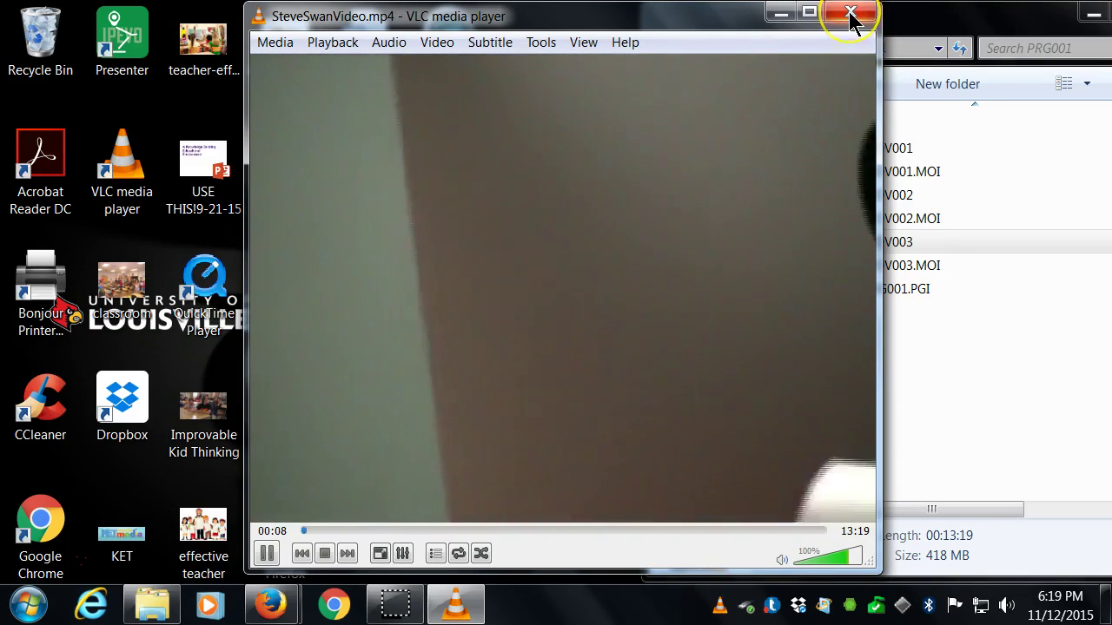
{"action": "left_click", "coordinate": [851, 16]}
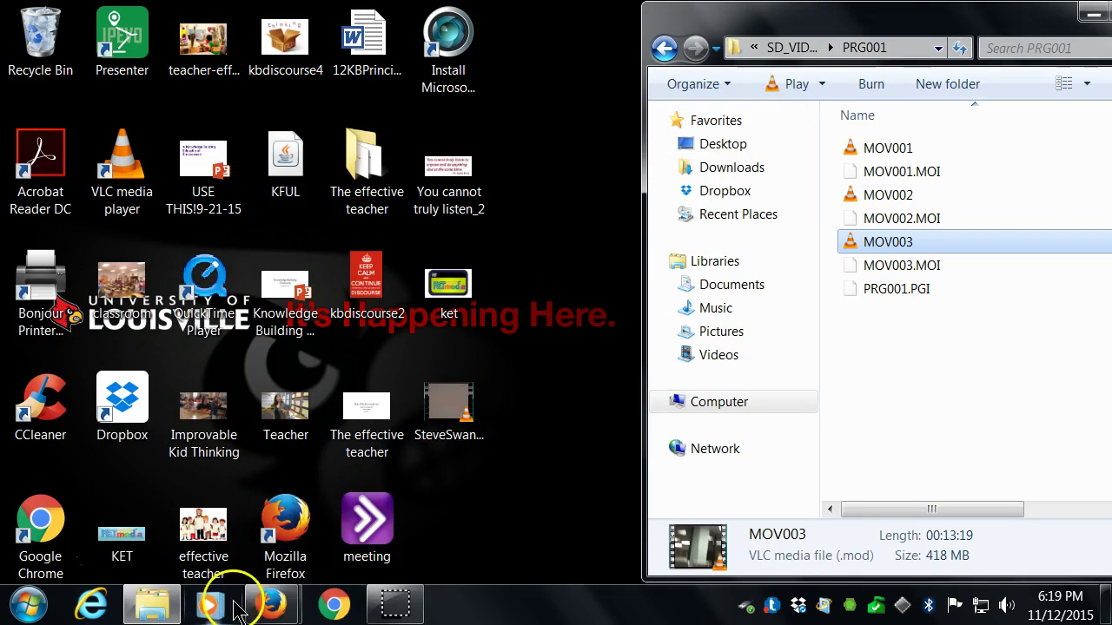
Bring back the Blackboard EDTP 679 Assignments page showing the podcast capture login link
{"action": "mouse_move", "coordinate": [265, 608]}
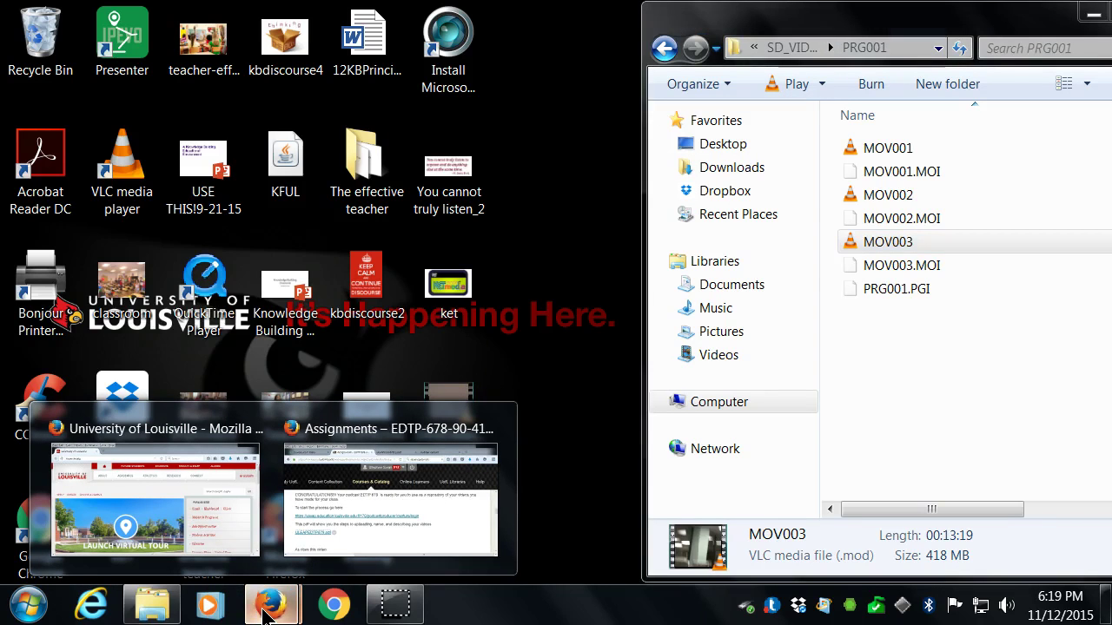
{"action": "left_click", "coordinate": [364, 526]}
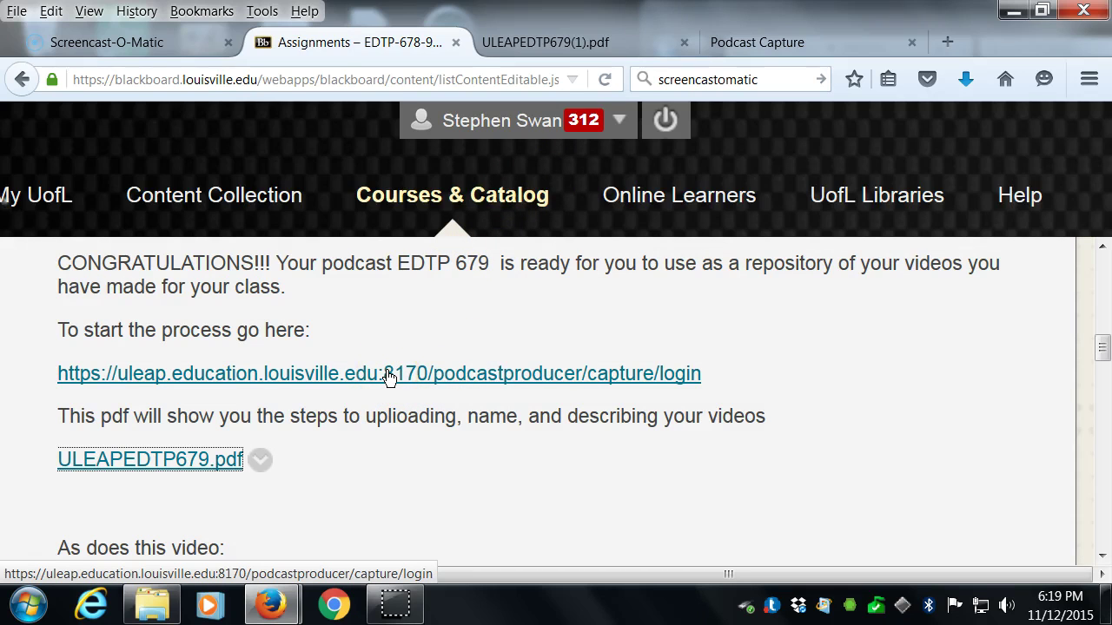
Log in to Podcast Capture with the course account's user name and password, declining to save the login
{"action": "left_click", "coordinate": [388, 374]}
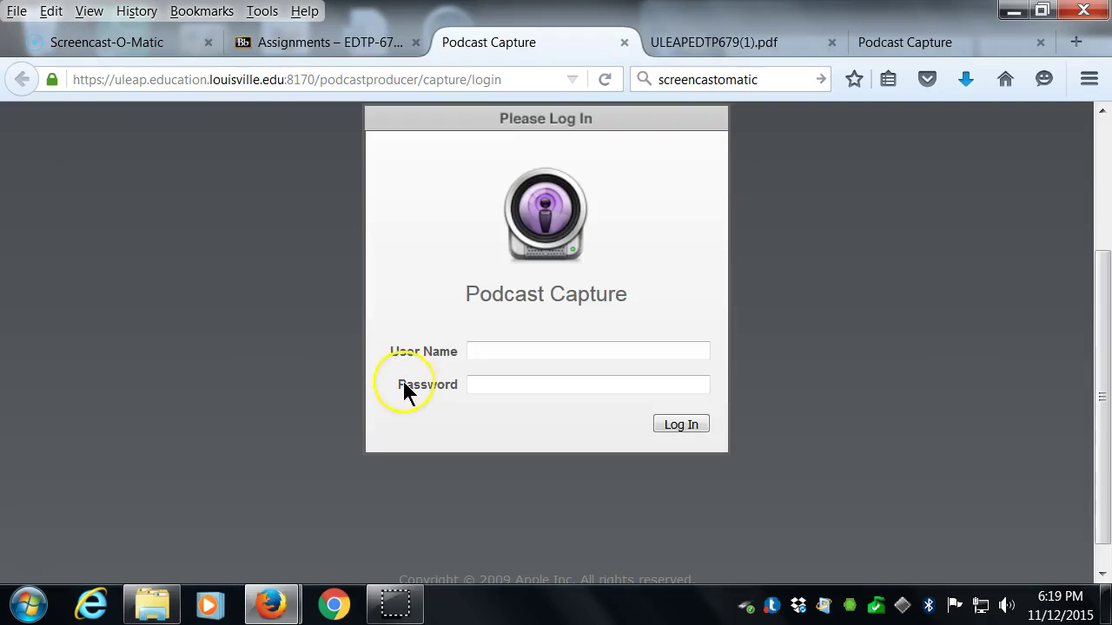
{"action": "left_click", "coordinate": [506, 351]}
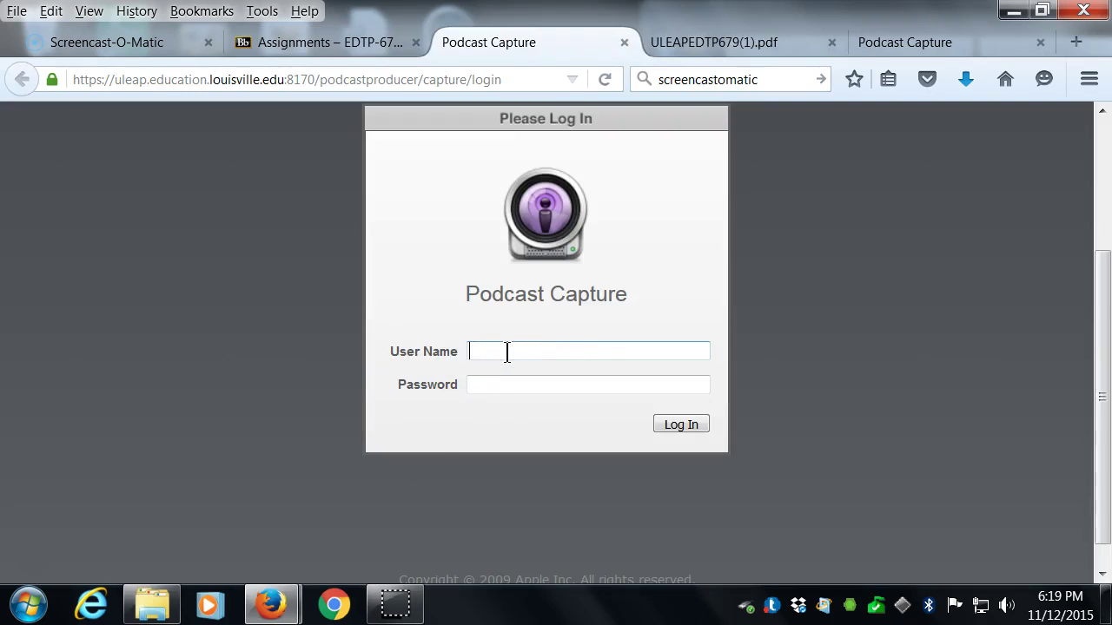
{"action": "type", "text": "edtp679"}
{"action": "left_click", "coordinate": [500, 387]}
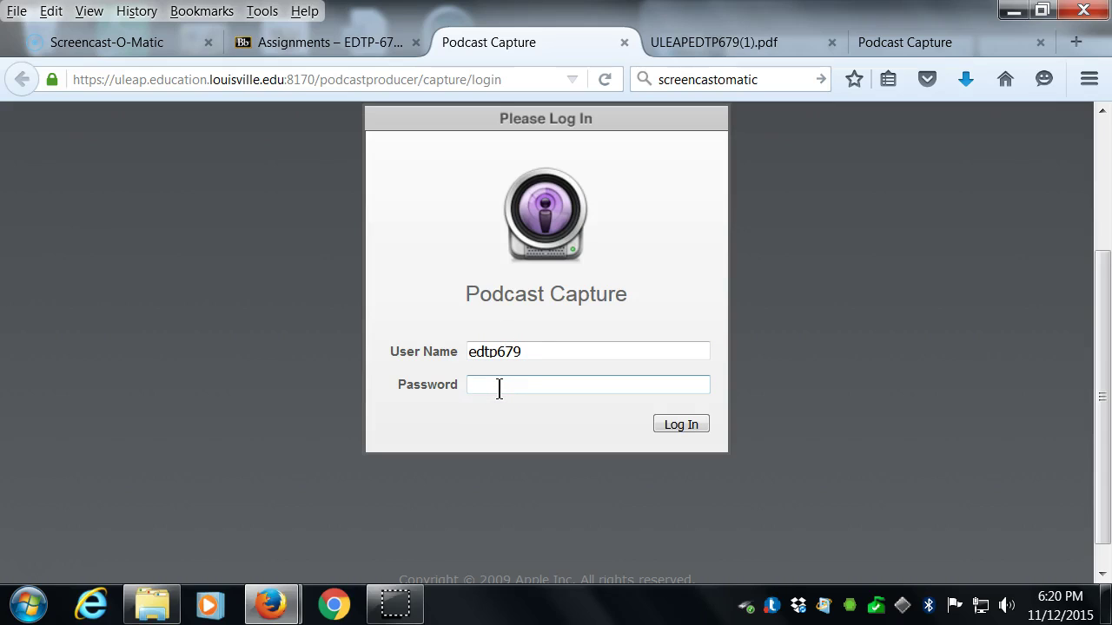
{"action": "type", "text": "•••••••••"}
{"action": "left_click", "coordinate": [674, 425]}
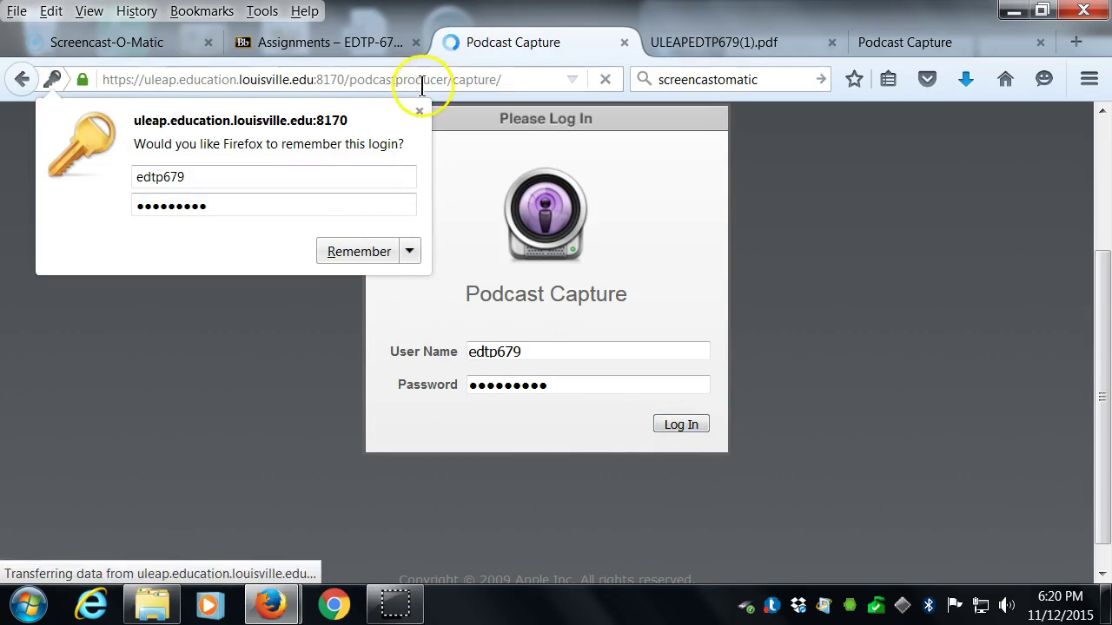
{"action": "left_click", "coordinate": [420, 112]}
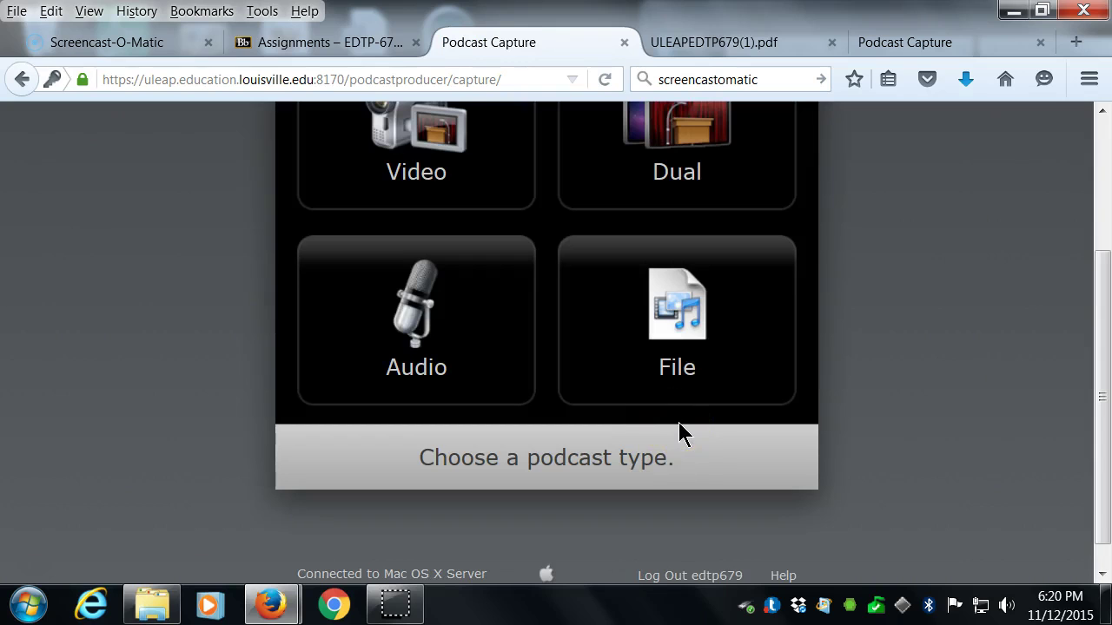
Choose the File (upload a file) podcast type to bring up the File Upload dialog
{"action": "scroll", "coordinate": [678, 423], "scroll_direction": "up", "scroll_amount": 4}
{"action": "scroll", "coordinate": [678, 424], "scroll_direction": "down", "scroll_amount": 1}
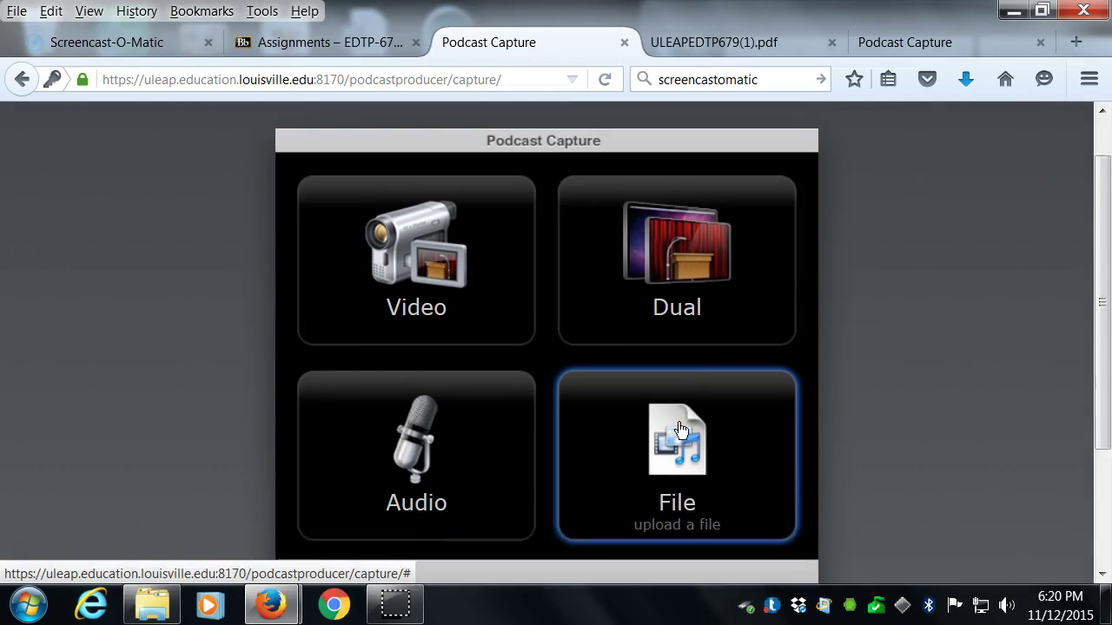
{"action": "scroll", "coordinate": [680, 430], "scroll_direction": "down", "scroll_amount": 1}
{"action": "left_click", "coordinate": [682, 425]}
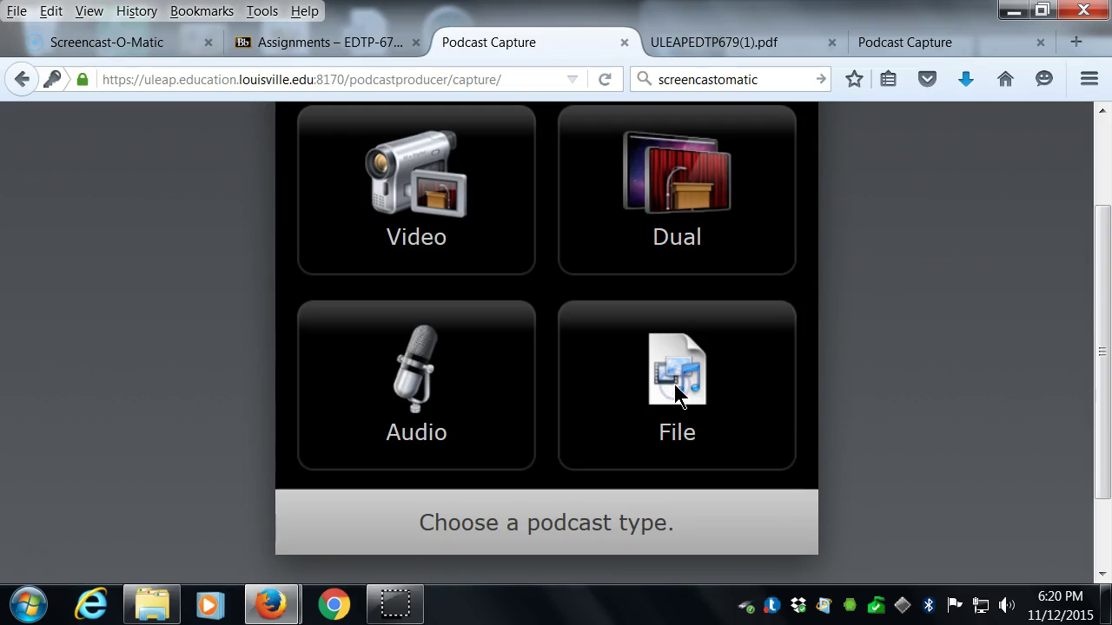
{"action": "left_click", "coordinate": [670, 397]}
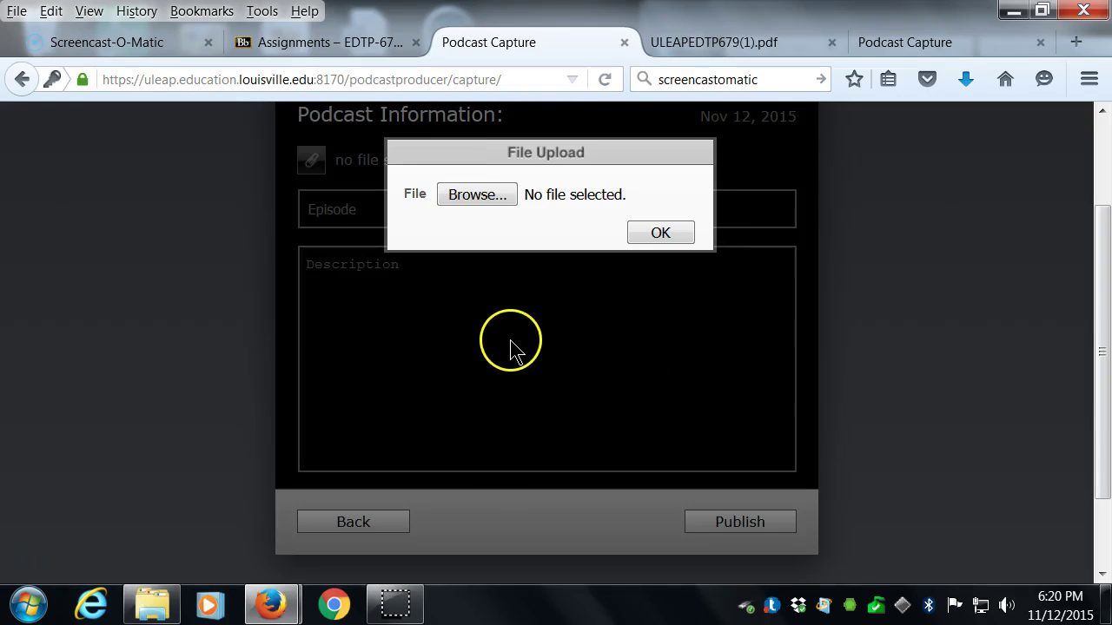
{"action": "left_click", "coordinate": [469, 199]}
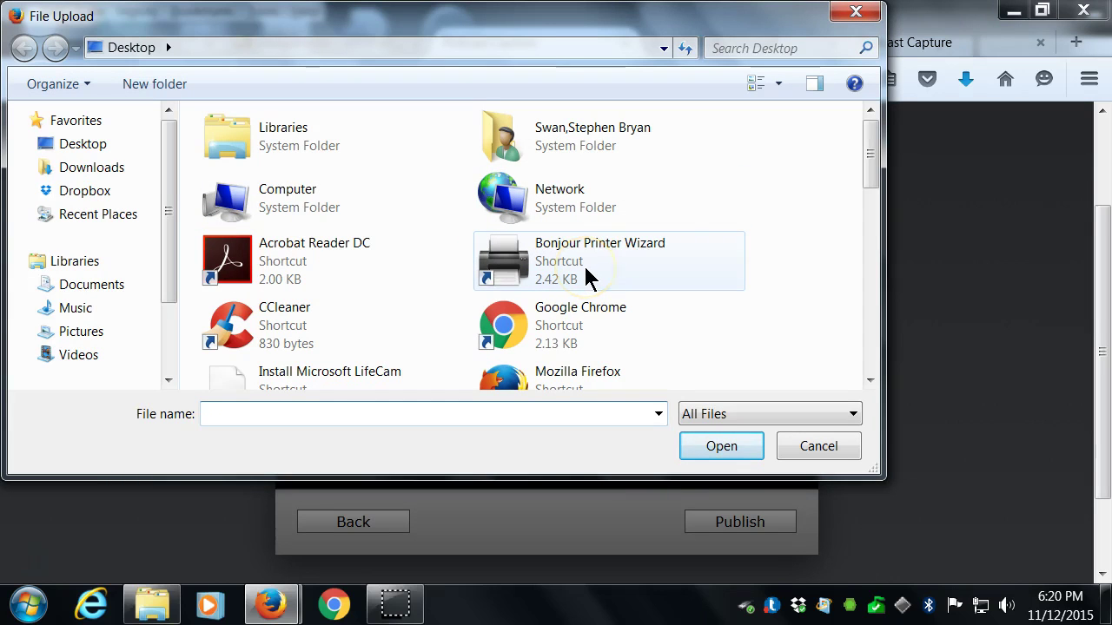
{"action": "left_click_drag", "start_coordinate": [865, 164], "coordinate": [855, 376]}
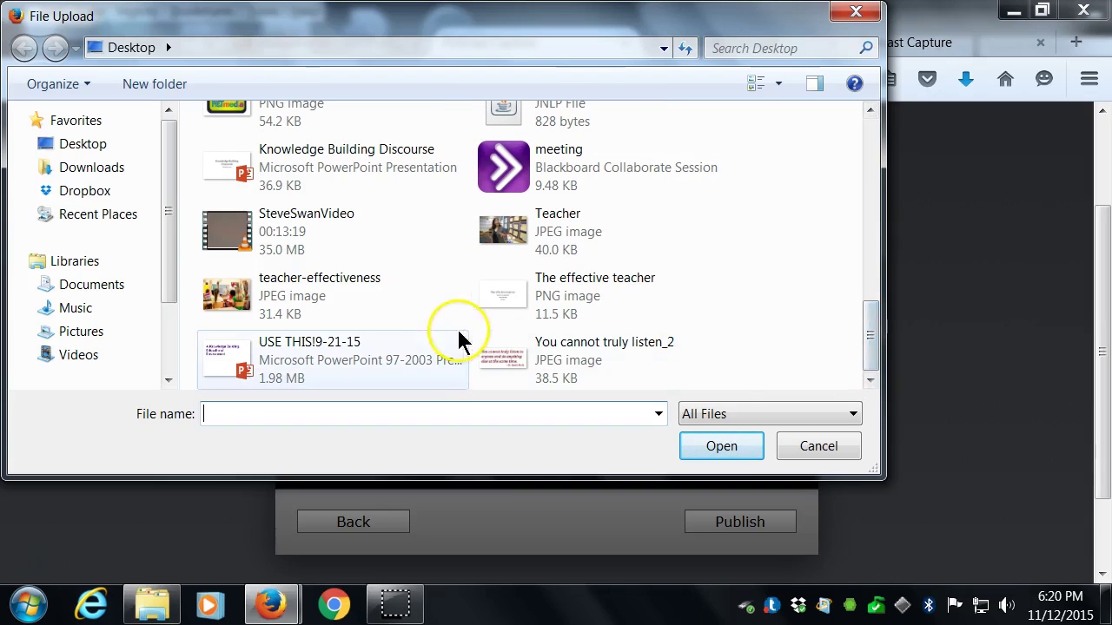
{"action": "left_click", "coordinate": [217, 237]}
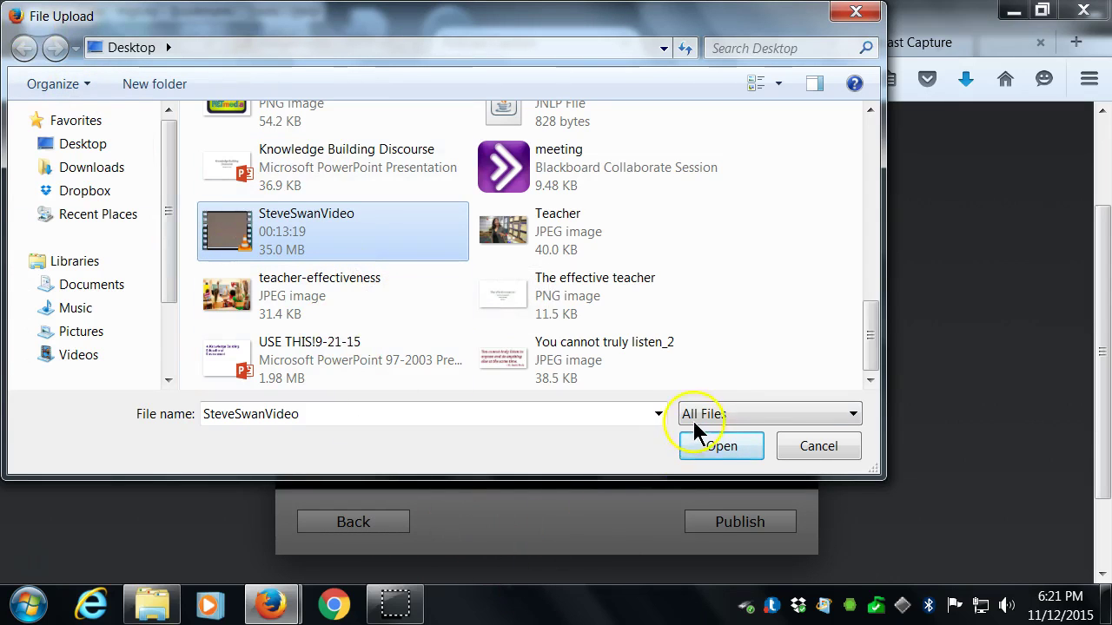
{"action": "left_click", "coordinate": [718, 448]}
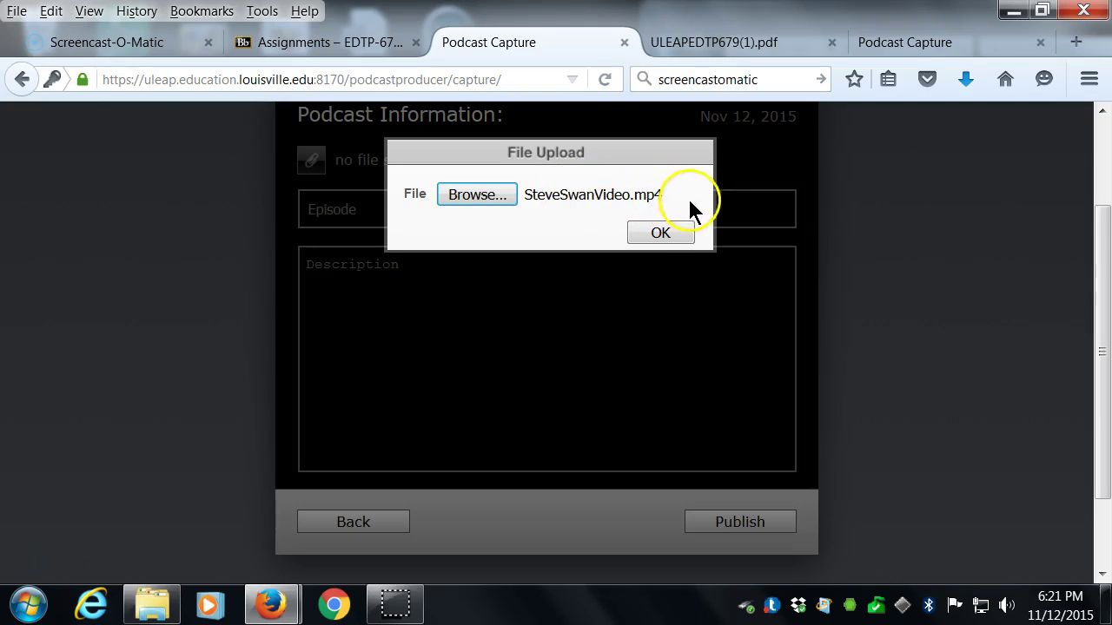
{"action": "left_click", "coordinate": [658, 233]}
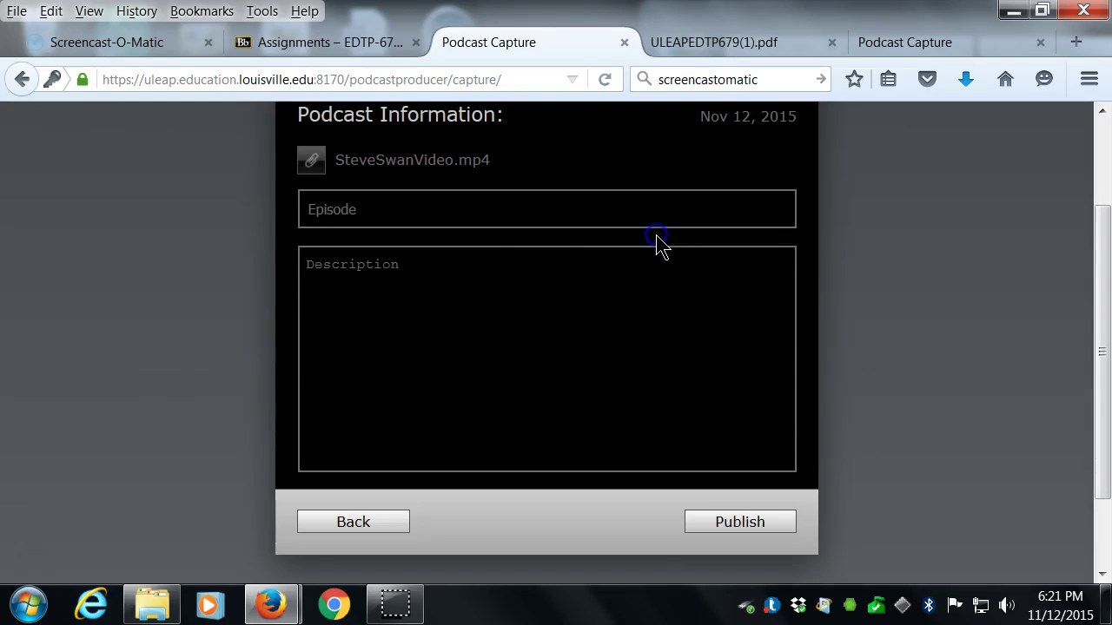
{"action": "left_click", "coordinate": [338, 213]}
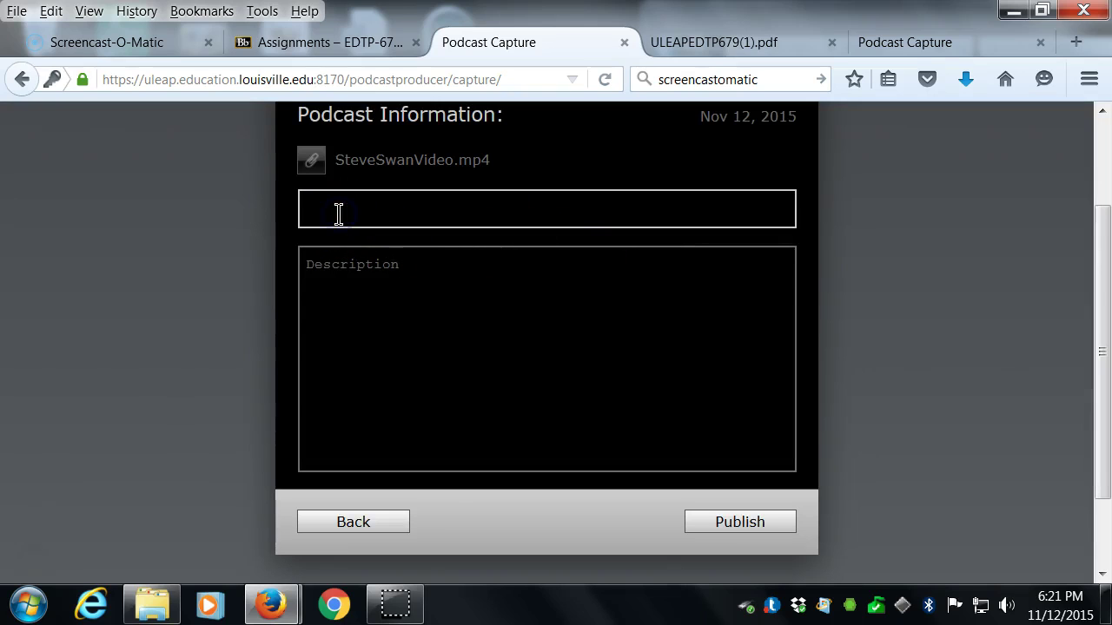
{"action": "type", "text": "Stev"}
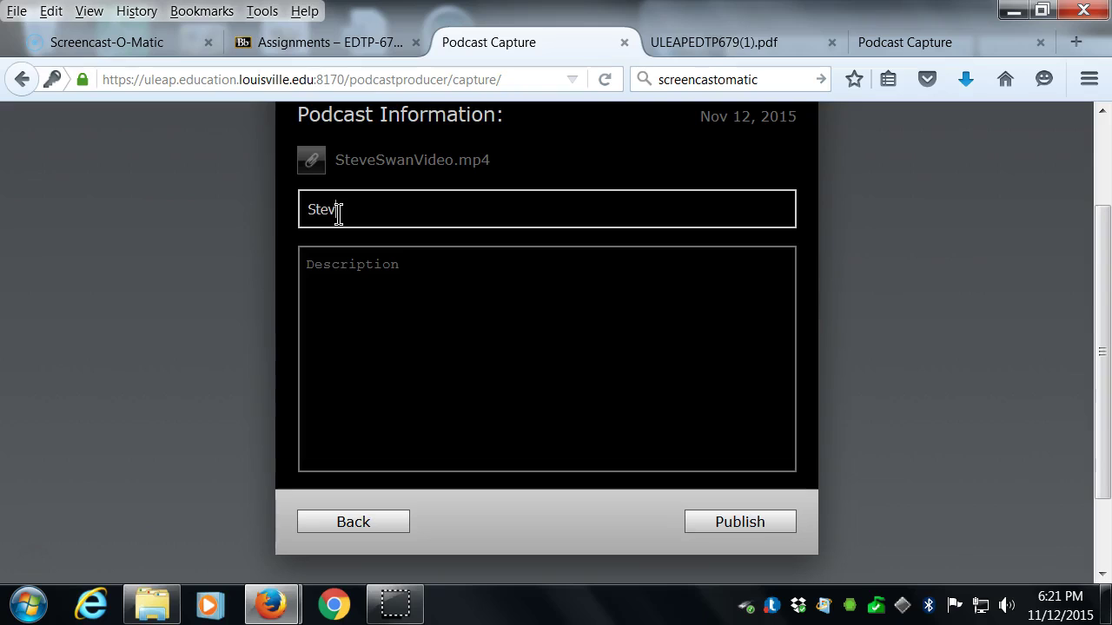
{"action": "type", "text": "e Swan Video of My "}
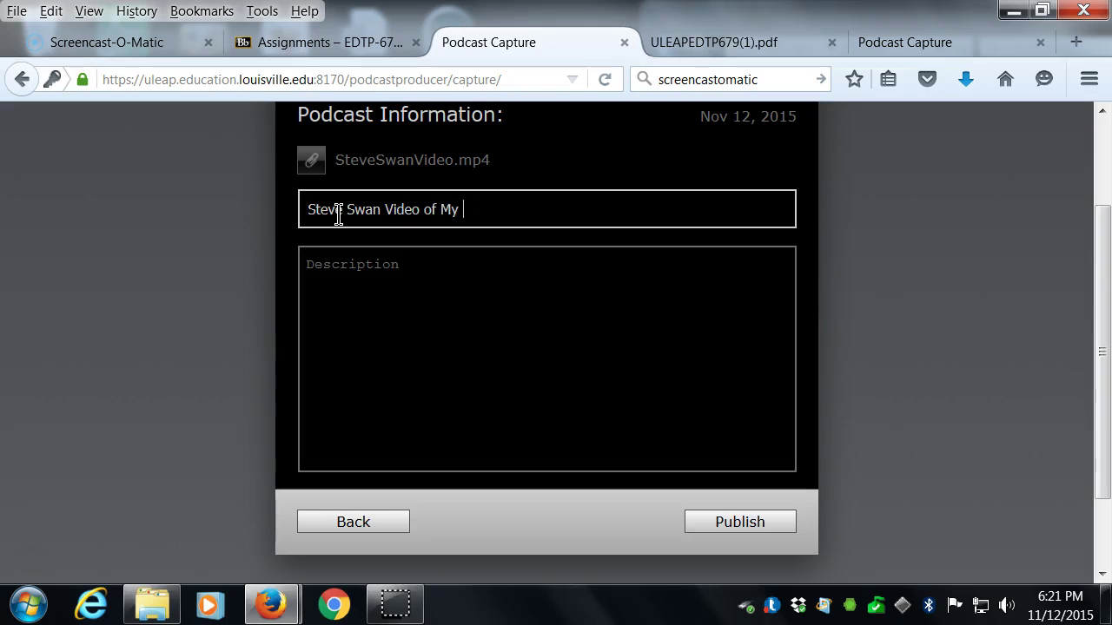
{"action": "type", "text": "Teaching"}
Describe the podcast as teaching math to 8th graders at Cool school, then publish it
{"action": "left_click", "coordinate": [357, 274]}
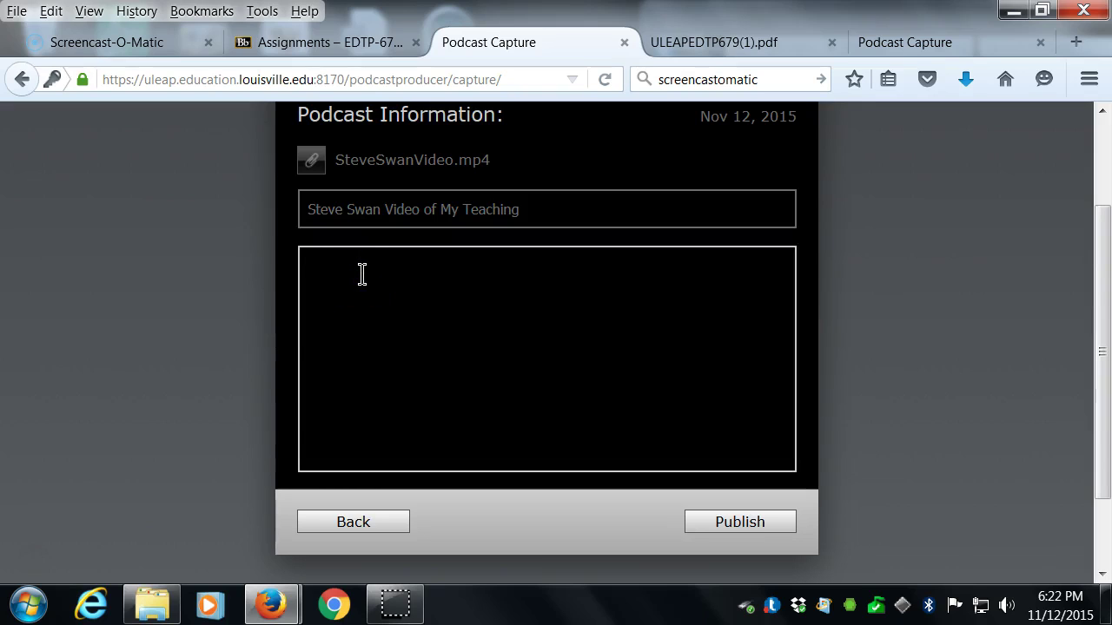
{"action": "type", "text": "This is my teaching math to a class of 8th "}
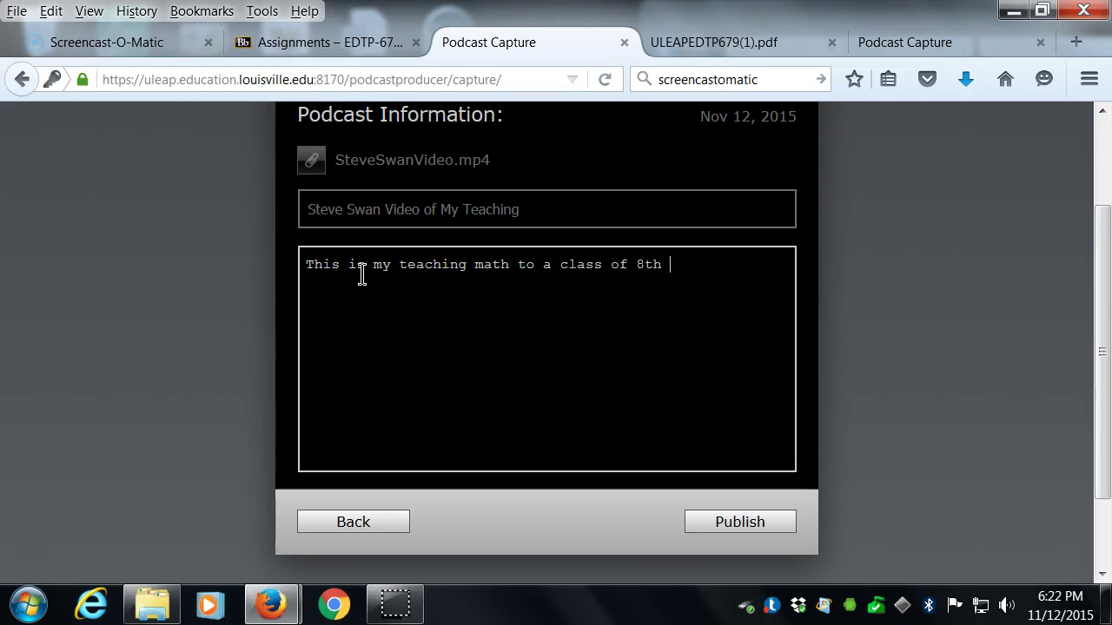
{"action": "type", "text": "gradewrs."}
{"action": "key", "text": "BackSpace"}
{"action": "type", "text": "at Cool "}
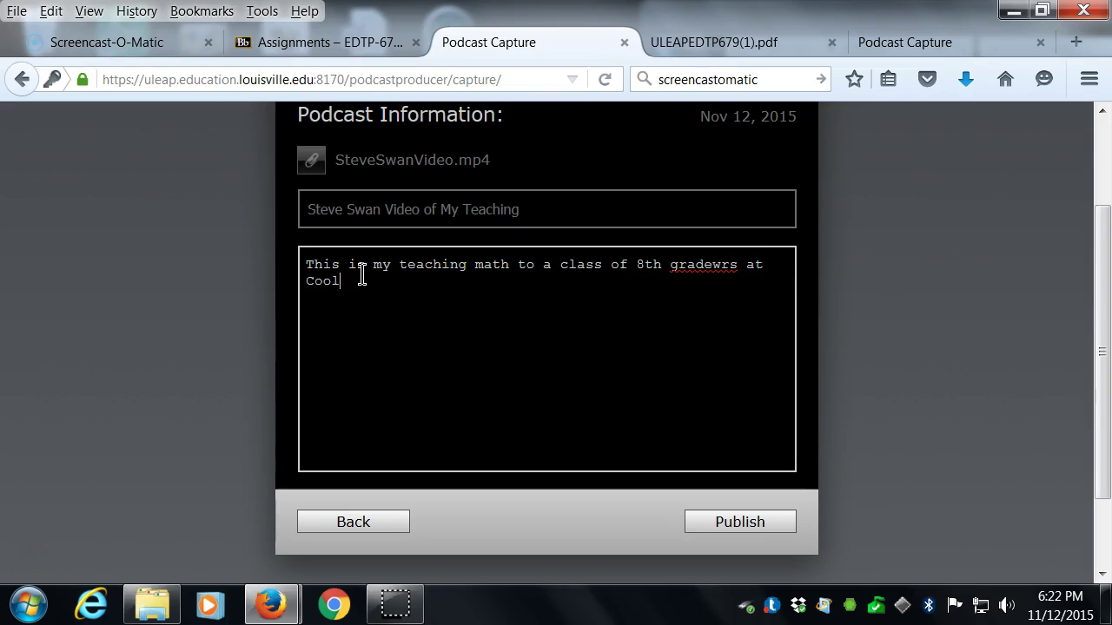
{"action": "type", "text": "school."}
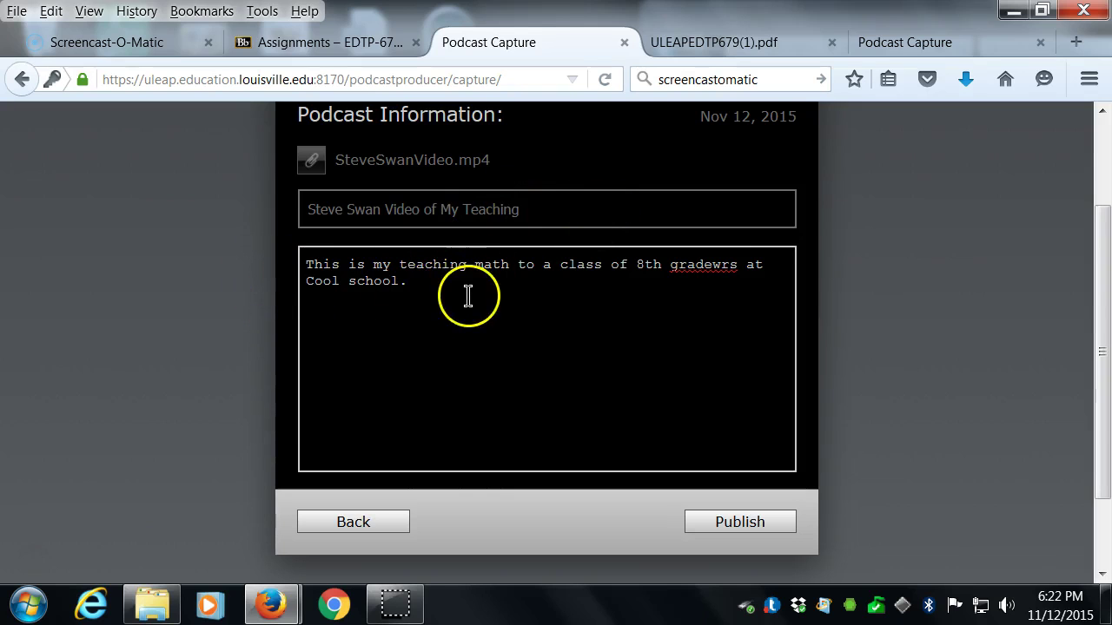
{"action": "left_click", "coordinate": [714, 522]}
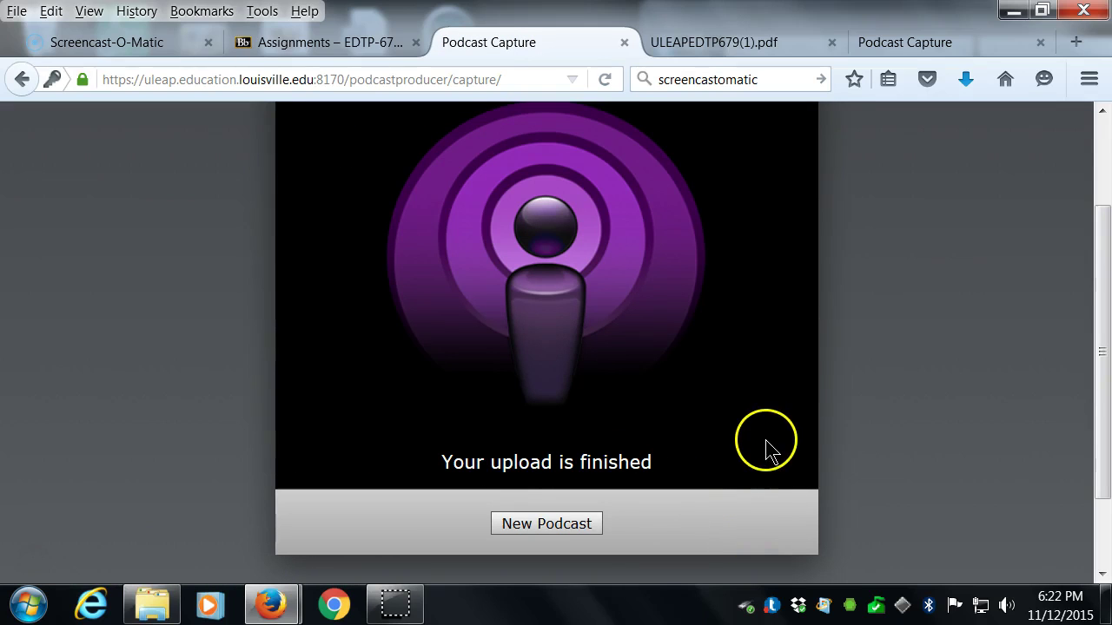
Watch the Podcast Capture page until the SteveSwanVideo.mp4 upload reports it is finished
{"action": "scroll", "coordinate": [769, 451], "scroll_direction": "up", "scroll_amount": 3}
{"action": "scroll", "coordinate": [768, 451], "scroll_direction": "down", "scroll_amount": 3}
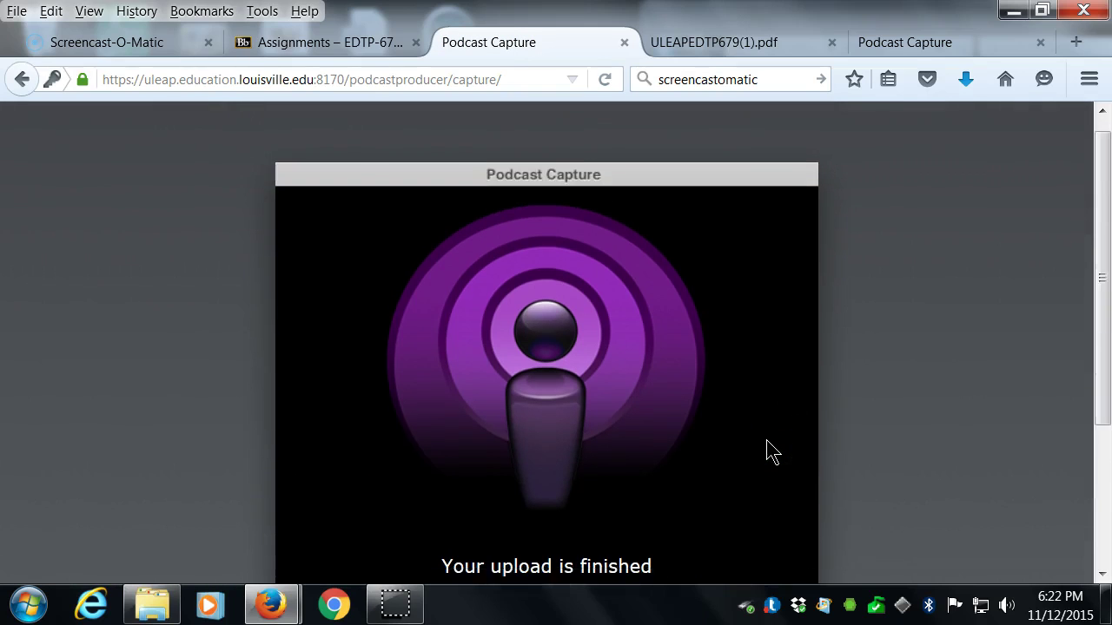
{"action": "scroll", "coordinate": [768, 450], "scroll_direction": "up", "scroll_amount": 3}
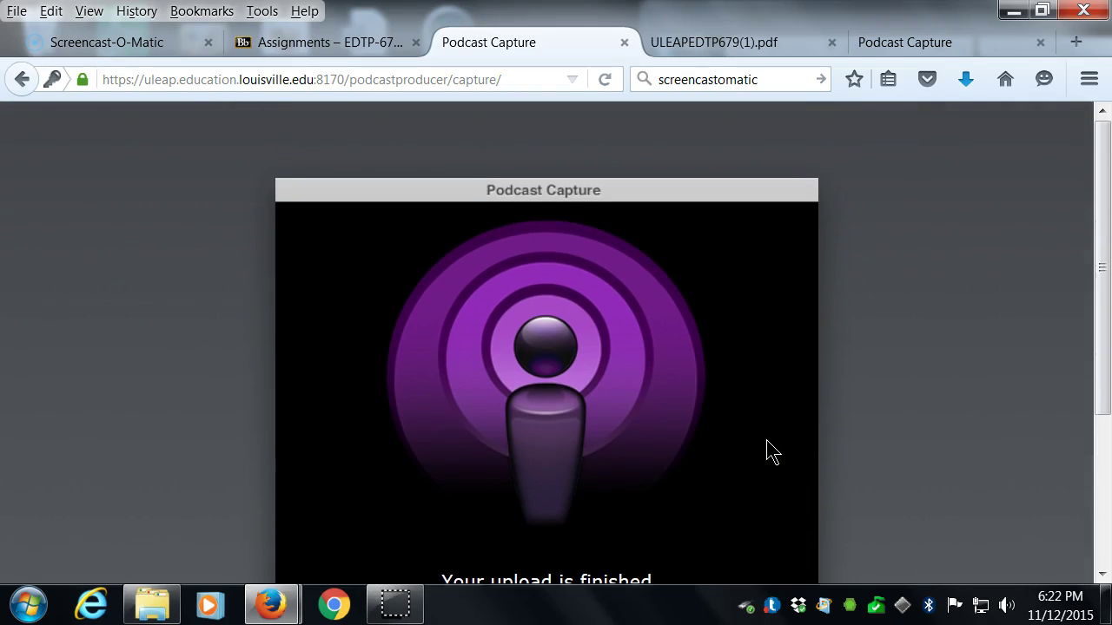
{"action": "scroll", "coordinate": [768, 451], "scroll_direction": "down", "scroll_amount": 3}
{"action": "scroll", "coordinate": [769, 450], "scroll_direction": "up", "scroll_amount": 3}
{"action": "scroll", "coordinate": [790, 418], "scroll_direction": "down", "scroll_amount": 1}
{"action": "scroll", "coordinate": [790, 408], "scroll_direction": "down", "scroll_amount": 4}
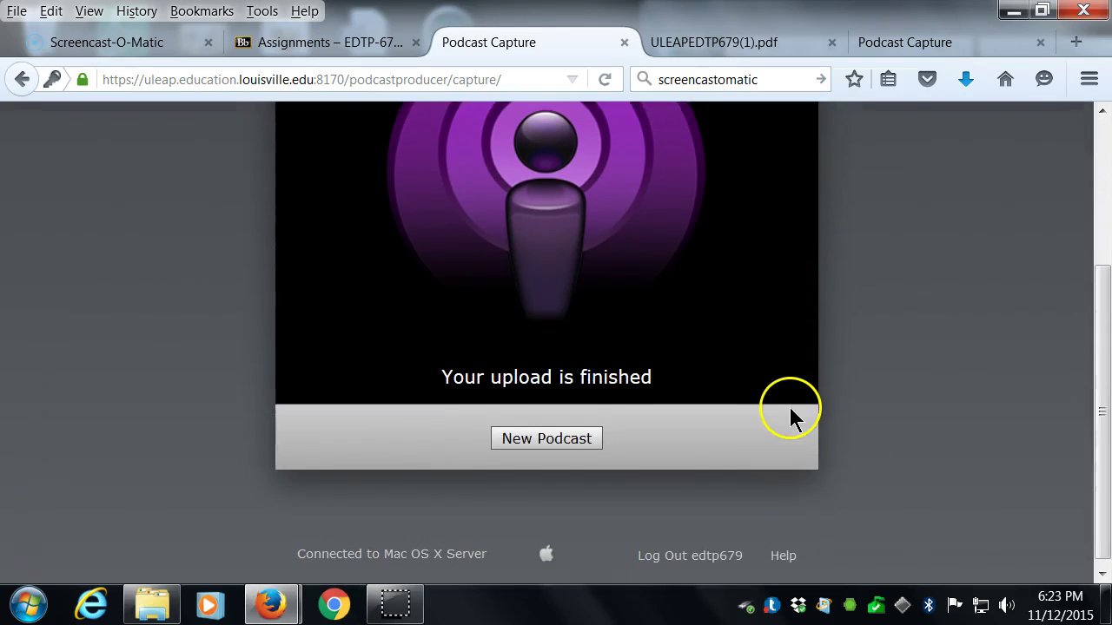
{"action": "scroll", "coordinate": [791, 415], "scroll_direction": "up", "scroll_amount": 4}
{"action": "scroll", "coordinate": [793, 417], "scroll_direction": "down", "scroll_amount": 2}
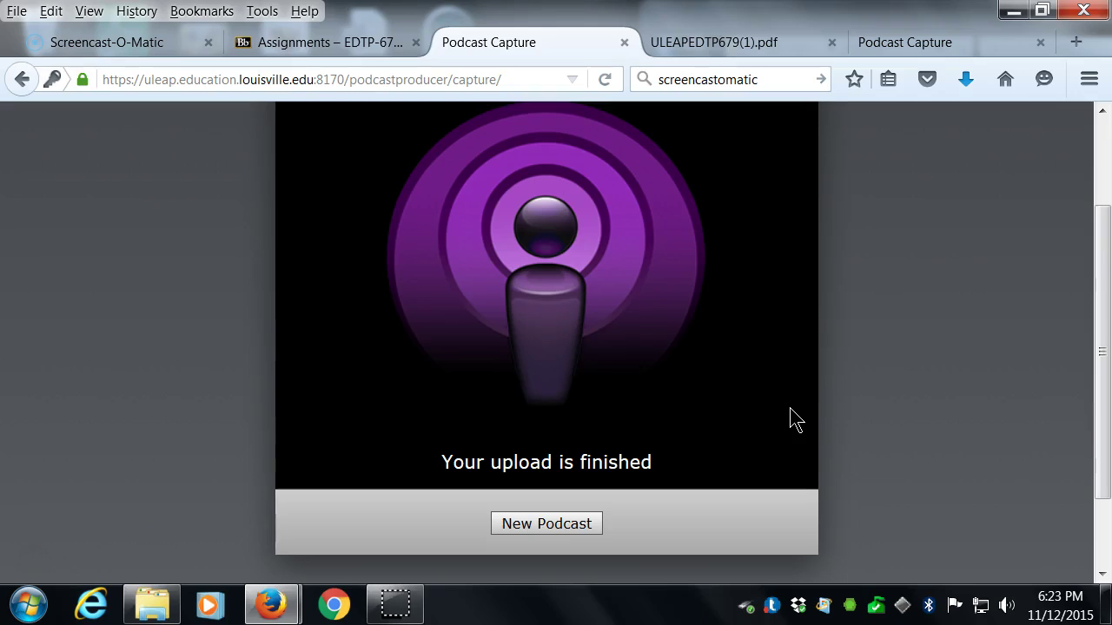
{"action": "left_click", "coordinate": [790, 409]}
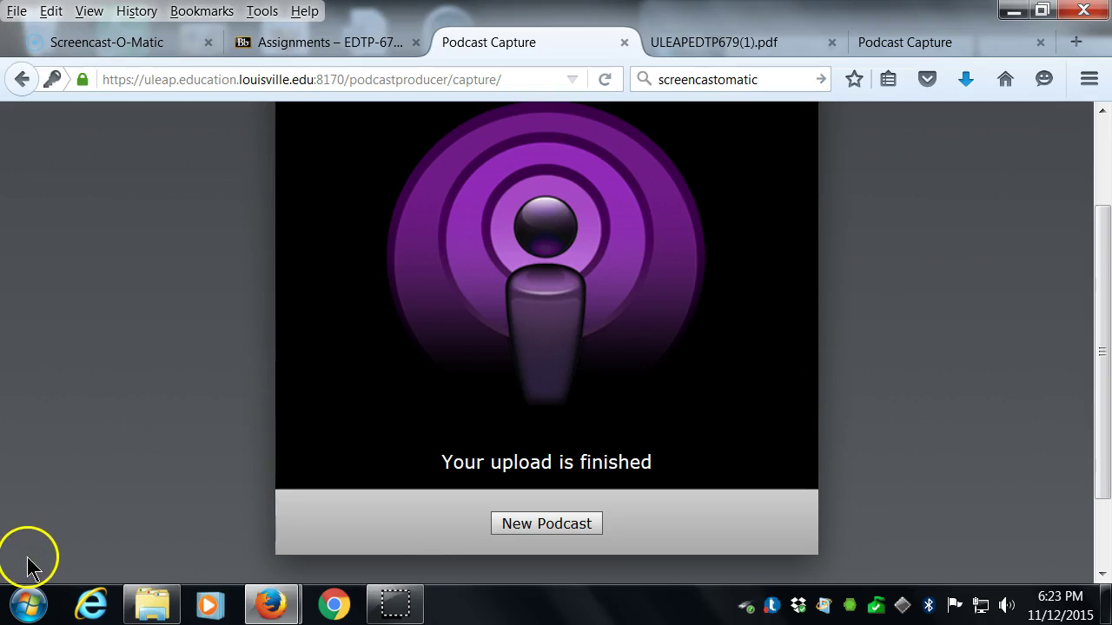
{"action": "scroll", "coordinate": [134, 508], "scroll_direction": "up", "scroll_amount": 3}
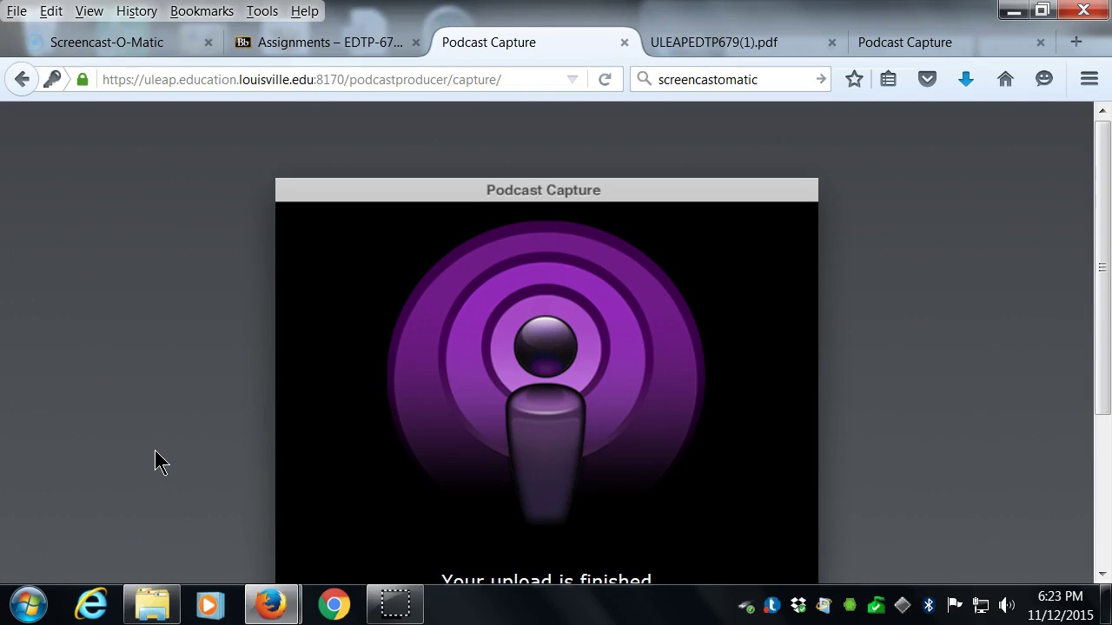
{"action": "scroll", "coordinate": [373, 376], "scroll_direction": "down", "scroll_amount": 4}
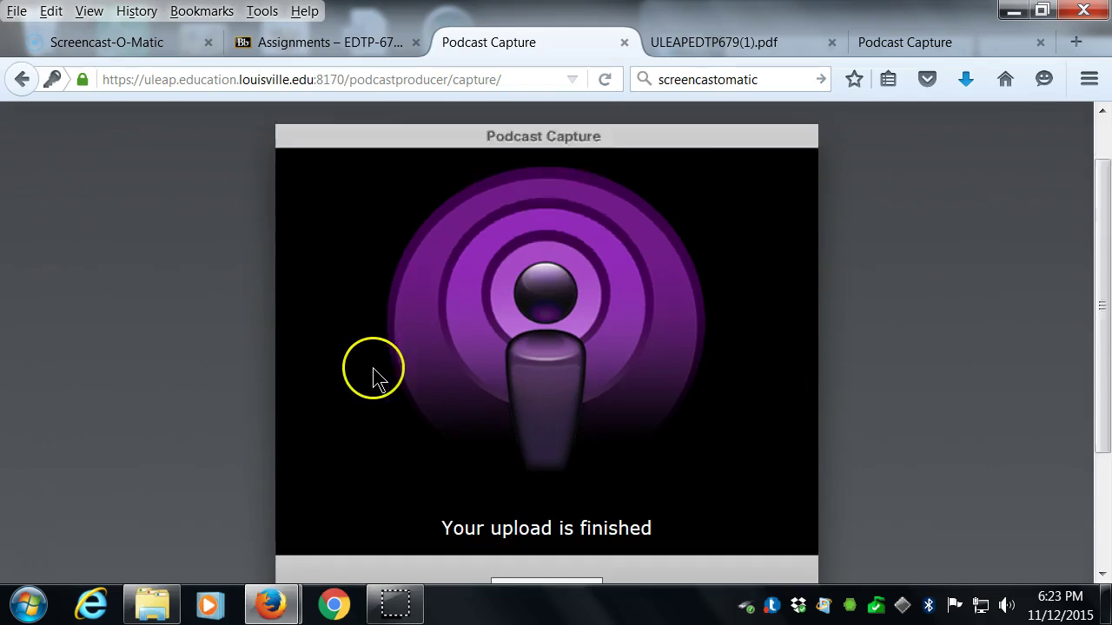
{"action": "scroll", "coordinate": [374, 376], "scroll_direction": "up", "scroll_amount": 3}
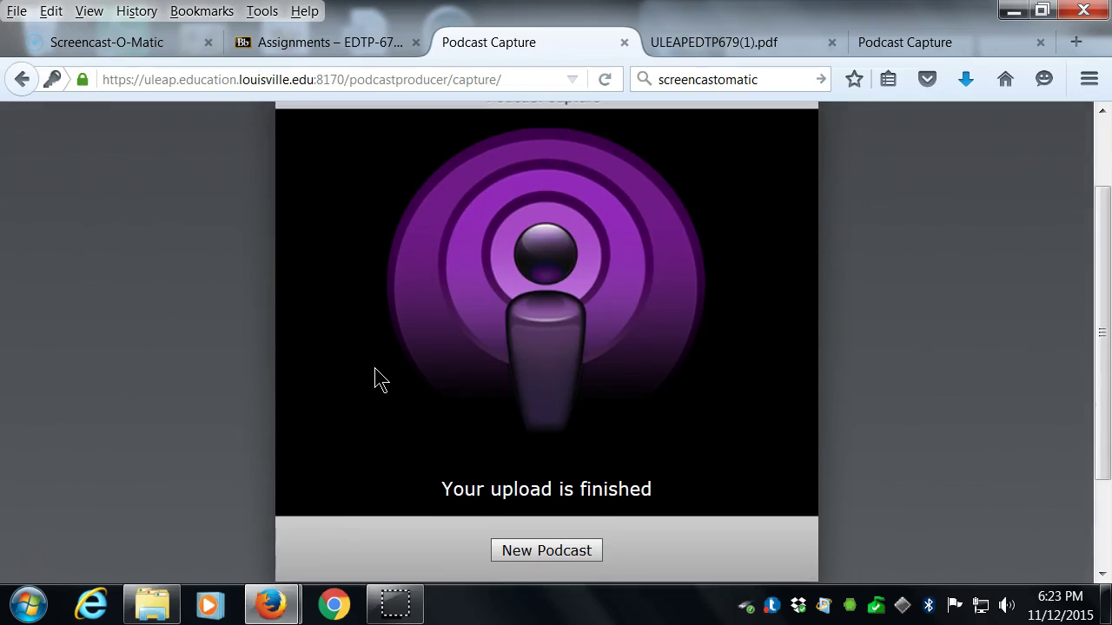